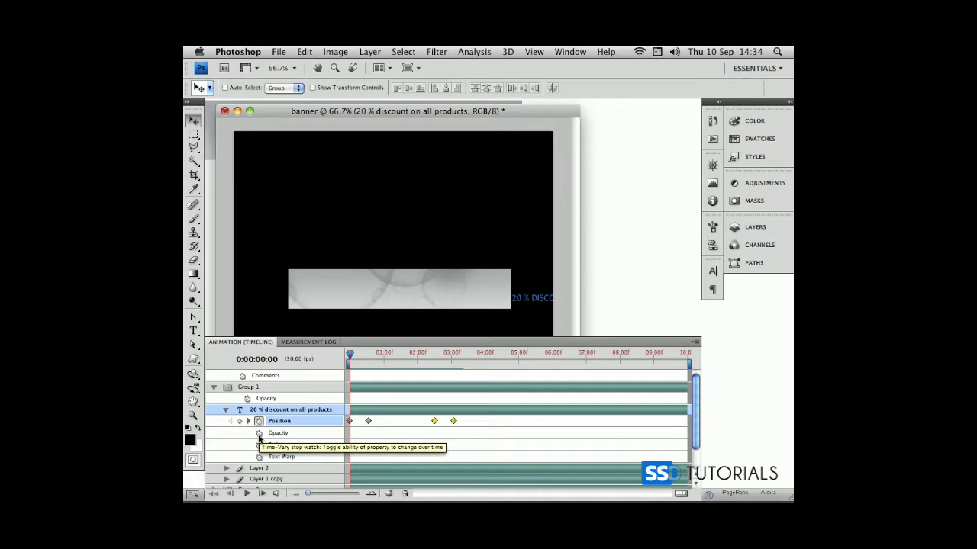
Enable opacity keyframing for the 20 % discount text layer at 0:00:00:00 and add an opacity keyframe at 0:00:00:17
left_click(259, 434)
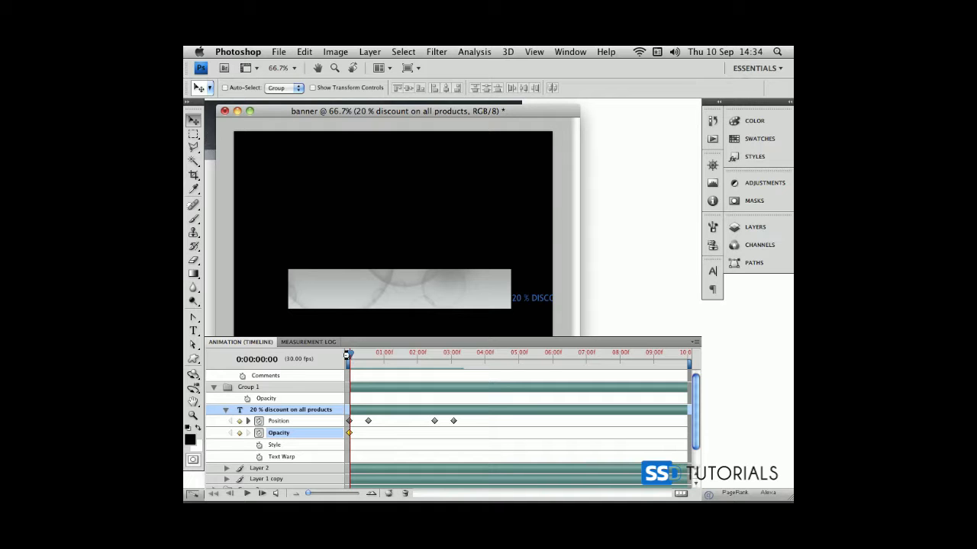
left_click(248, 421)
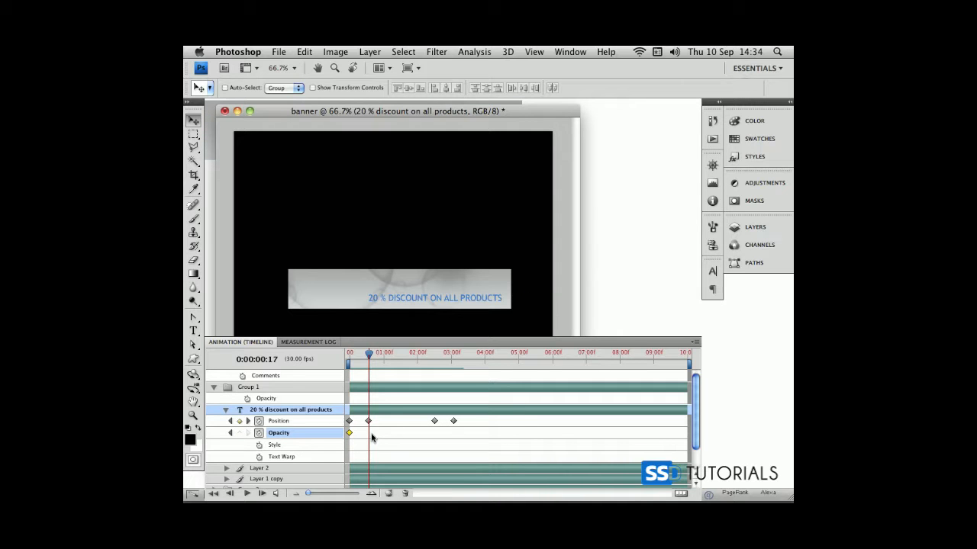
left_click(239, 434)
Make the discount text layer fully transparent at its opacity keyframe at 0:00:00:00 and play back the fade-in
left_click(370, 358)
left_click(231, 433)
left_click(230, 433)
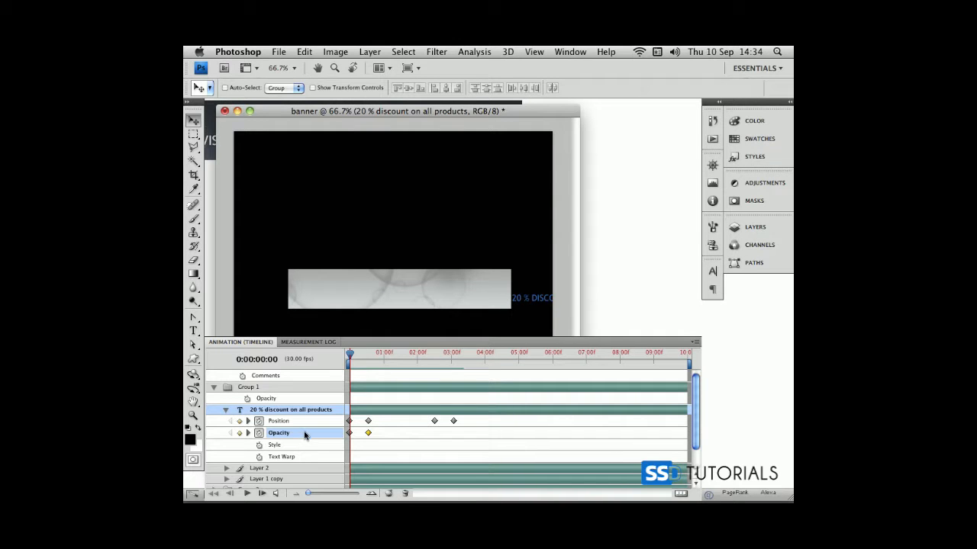
left_click(752, 229)
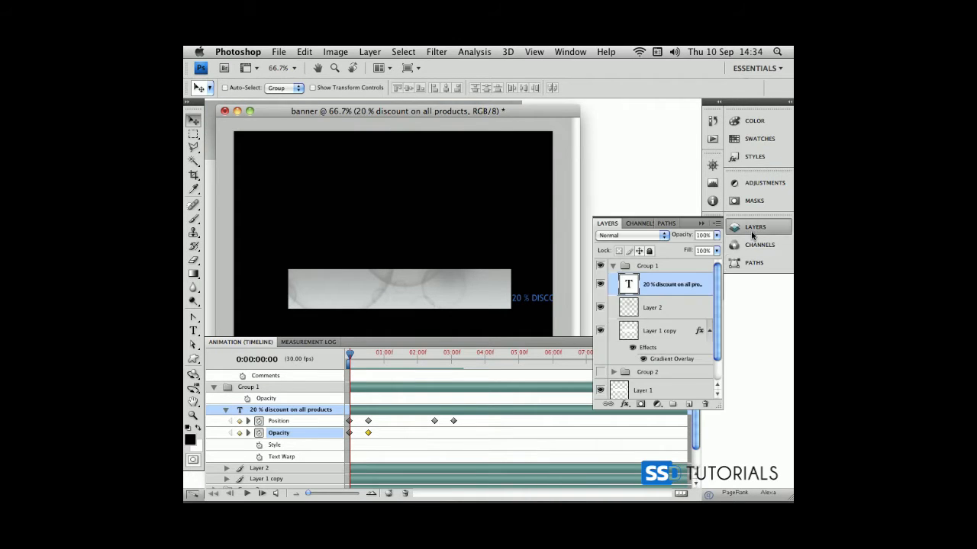
left_click(716, 235)
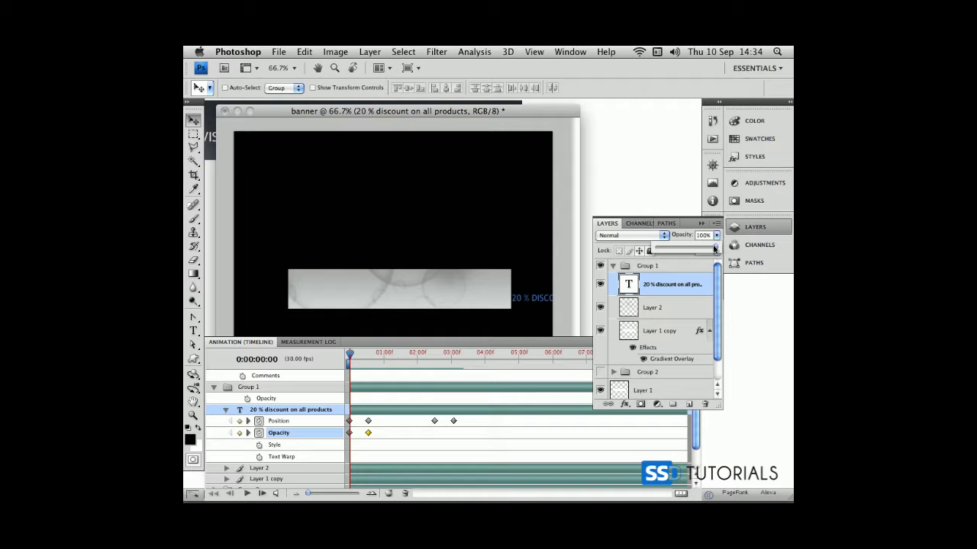
left_click_drag(714, 249, 703, 249)
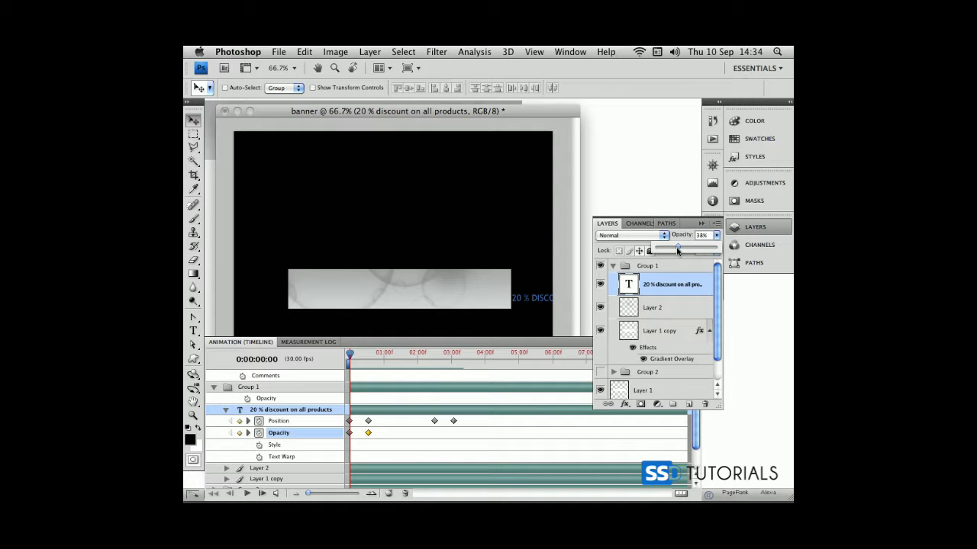
left_click(752, 227)
key("space")
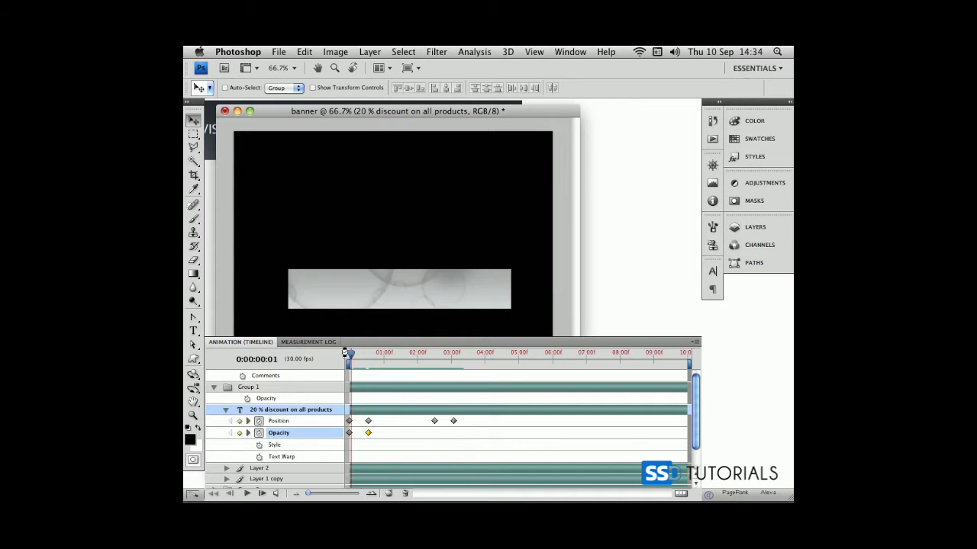
Add opacity keyframes for the discount text at 0:00:02:16 and 0:00:03:03, matching its position keyframes
left_click_drag(353, 353, 404, 354)
left_click(247, 421)
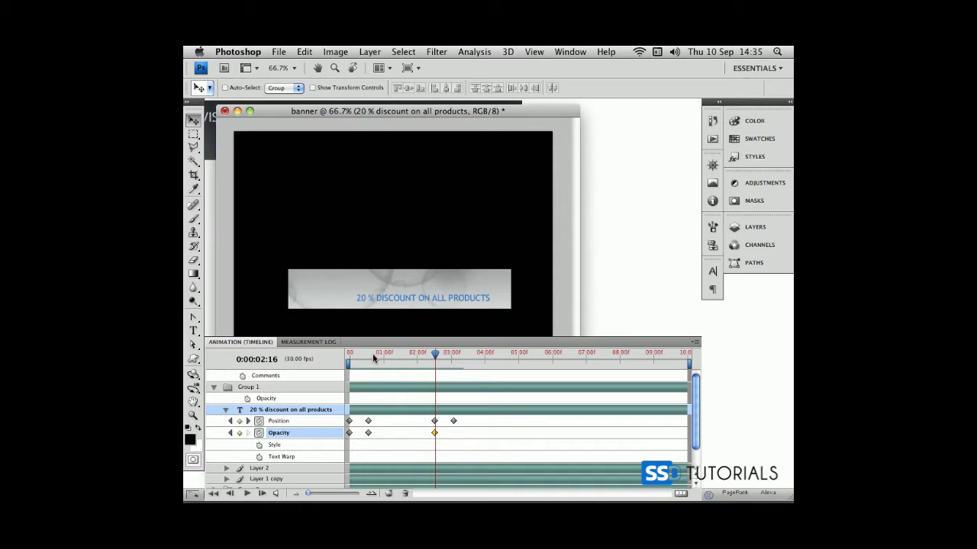
left_click_drag(372, 357, 434, 361)
left_click(244, 421)
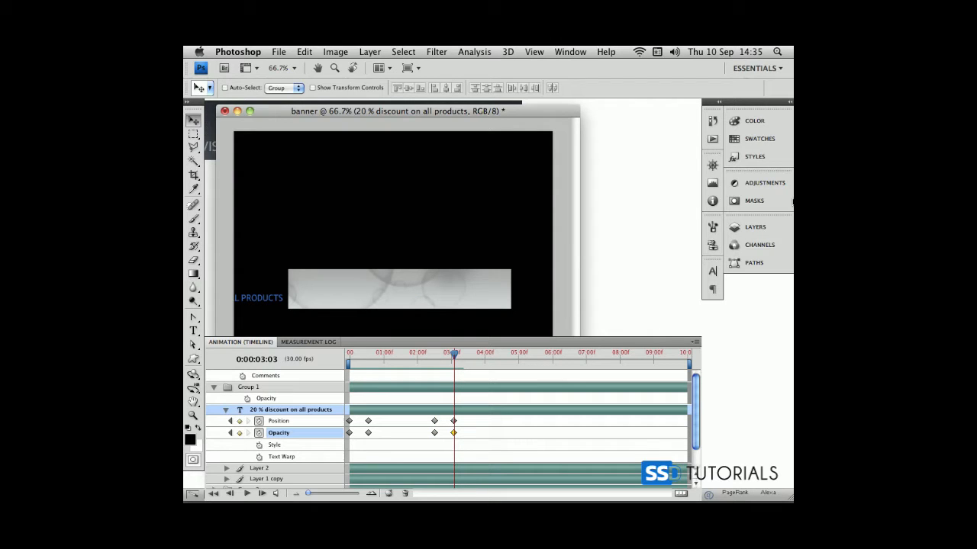
Set the discount text layer's opacity to 0% at 0:00:03:03
left_click(736, 227)
left_click(716, 235)
left_click_drag(713, 247, 630, 247)
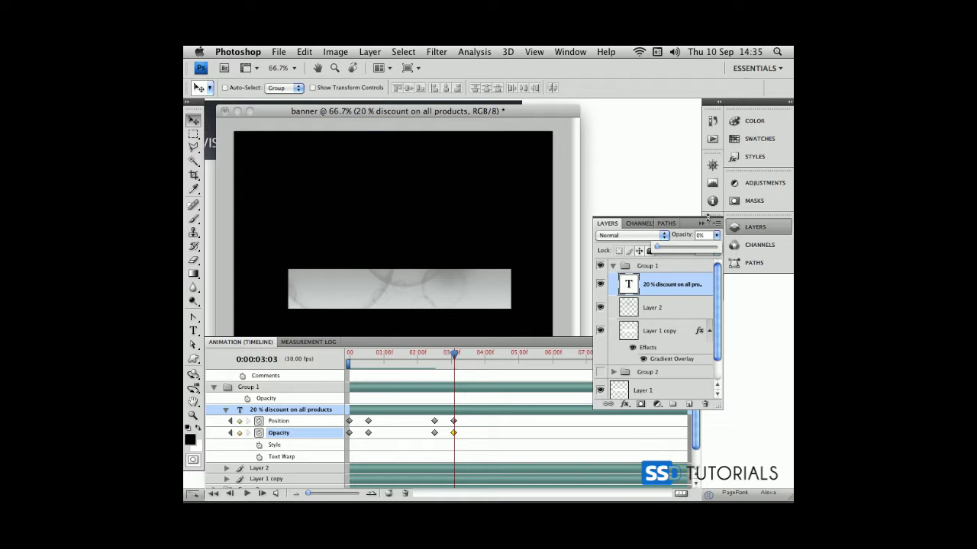
left_click(701, 224)
Play back the animation from the beginning to check how the discount text fades in and out
left_click_drag(455, 357, 336, 357)
key("space")
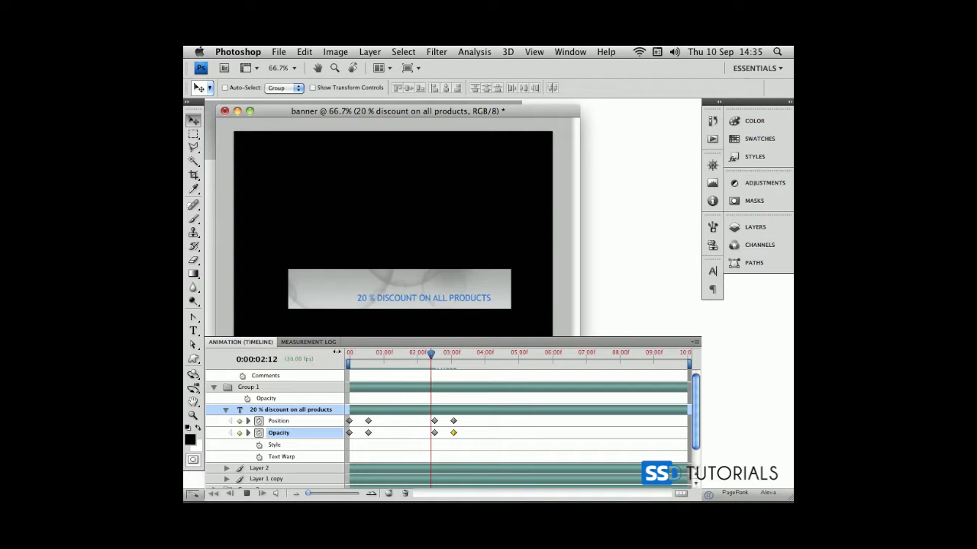
left_click(459, 354)
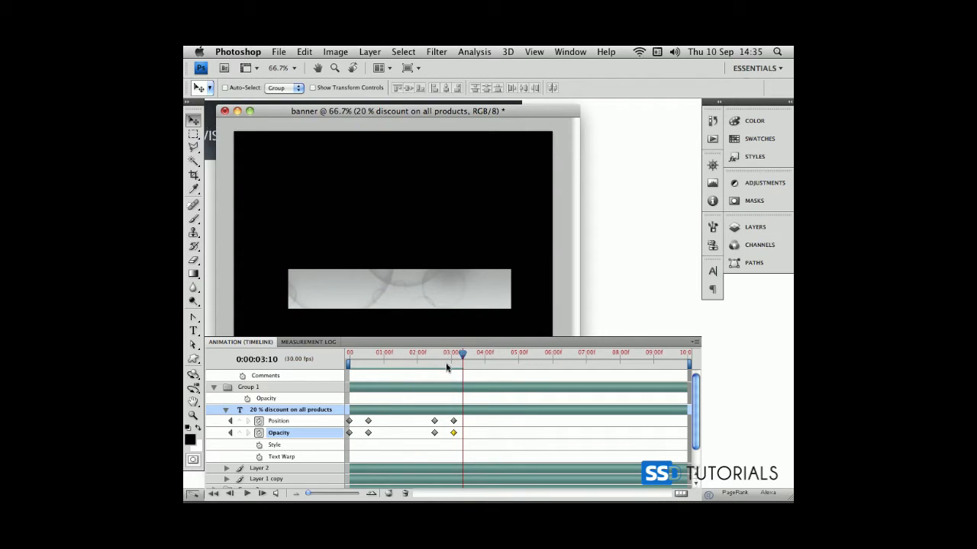
left_click_drag(461, 357, 349, 357)
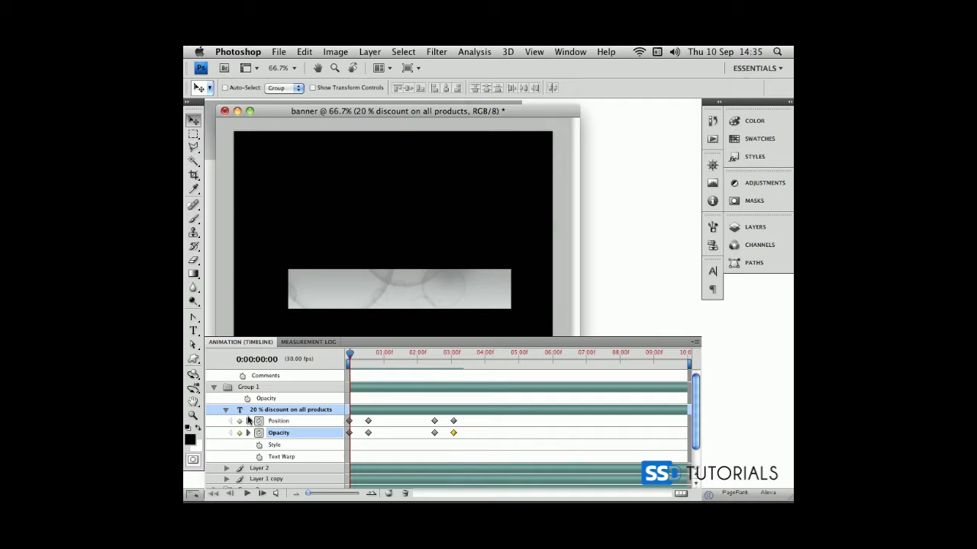
Enable position keyframing for Layer 2 at 0:00:00:00
left_click(225, 411)
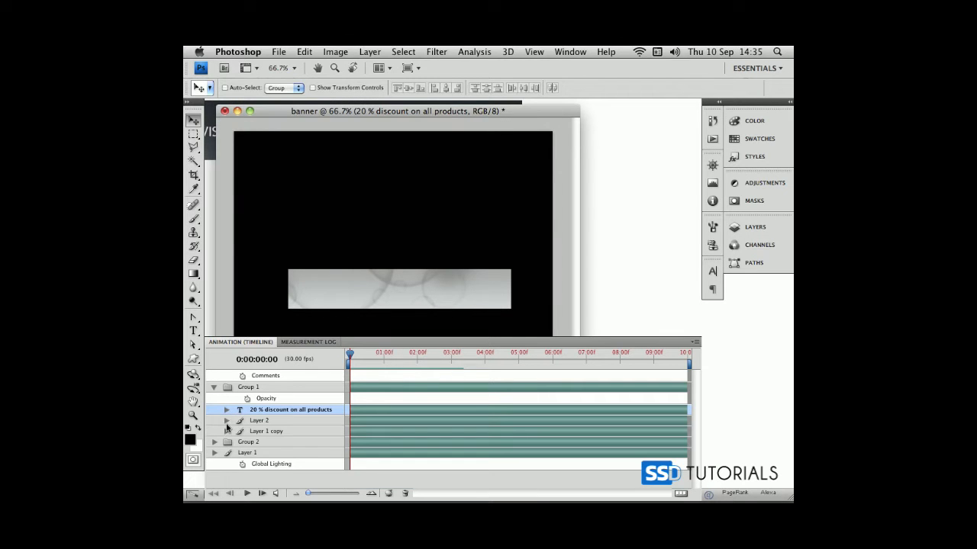
left_click(226, 421)
left_click_drag(350, 356, 320, 358)
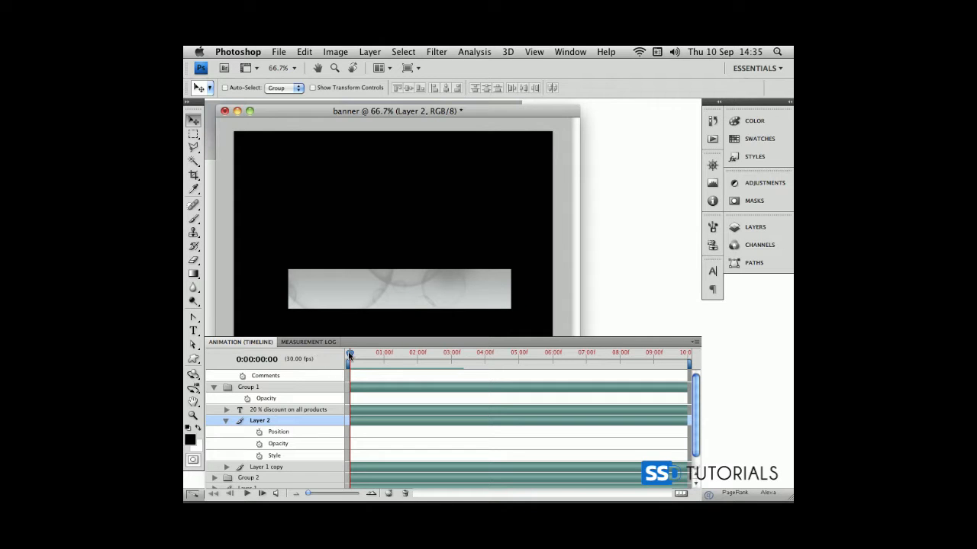
left_click(259, 432)
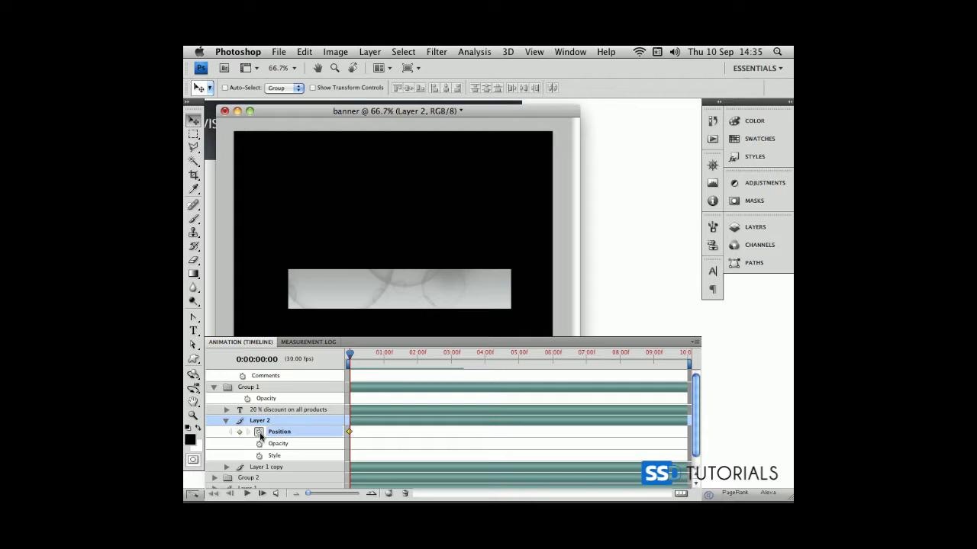
Add Layer 2 position keyframes at 0:00:00:17, 0:00:02:16 and 0:00:03:03, aligned with the discount text's keyframes
left_click(226, 411)
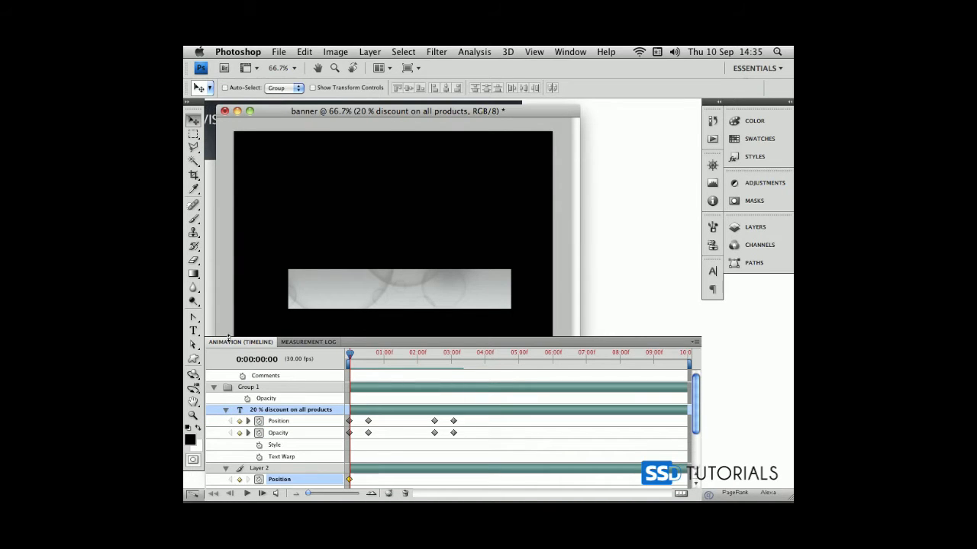
left_click_drag(226, 335, 283, 234)
left_click_drag(435, 113, 501, 92)
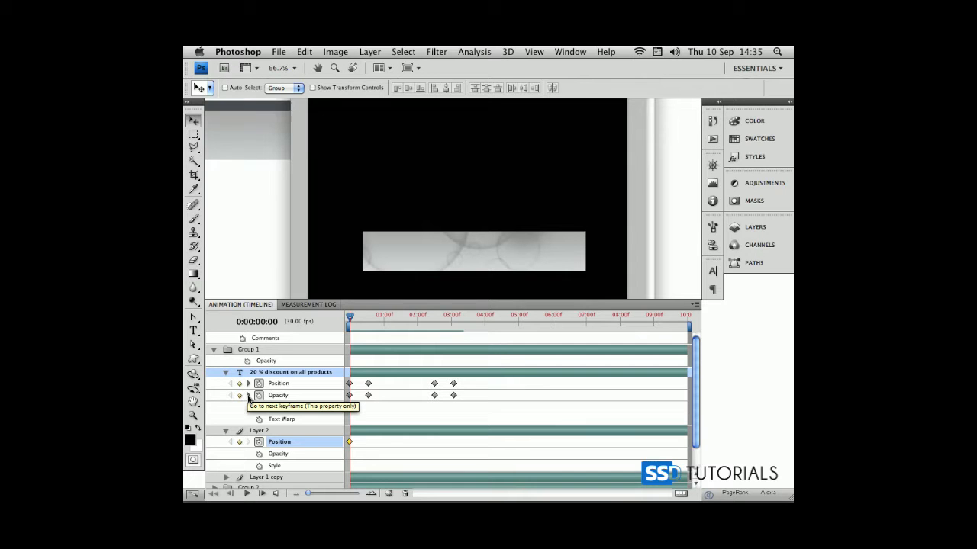
left_click(248, 395)
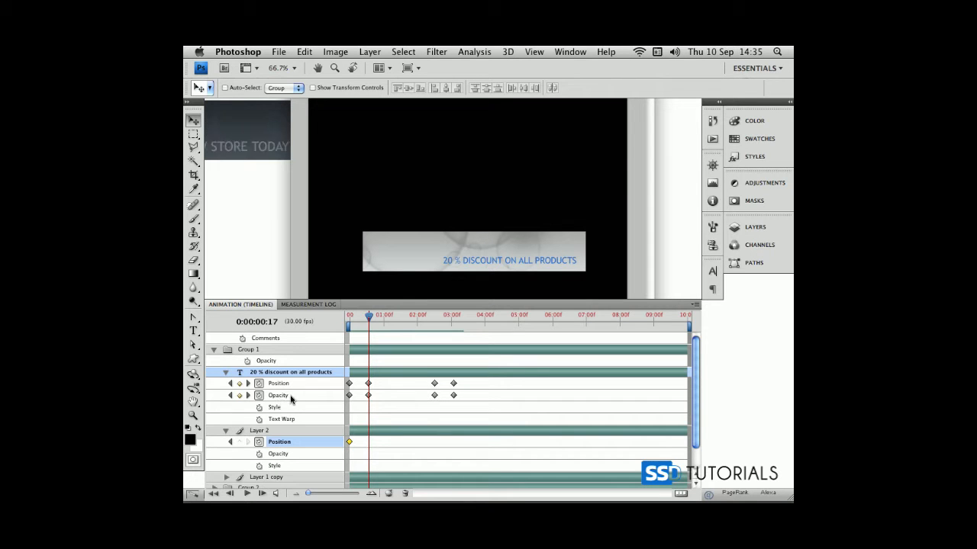
left_click(240, 443)
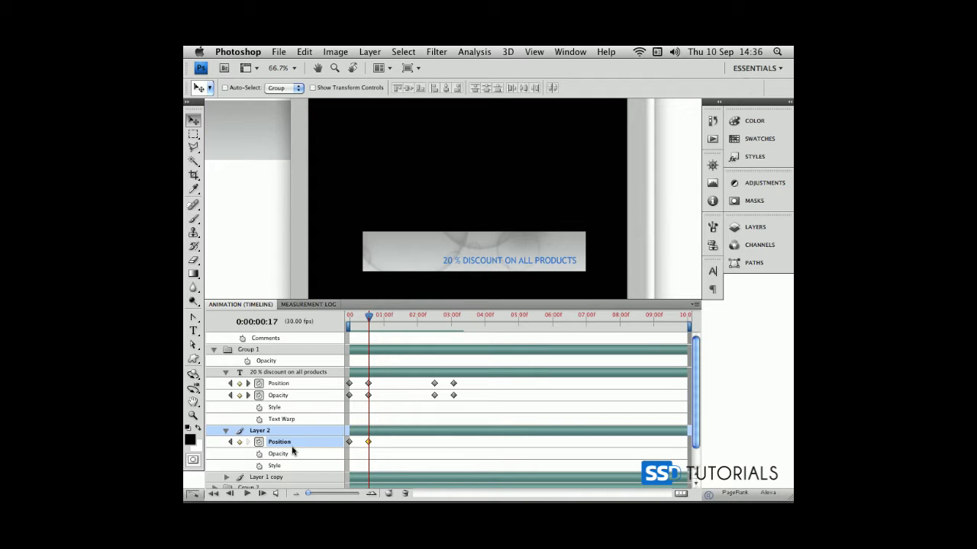
left_click_drag(369, 316, 419, 315)
left_click(248, 395)
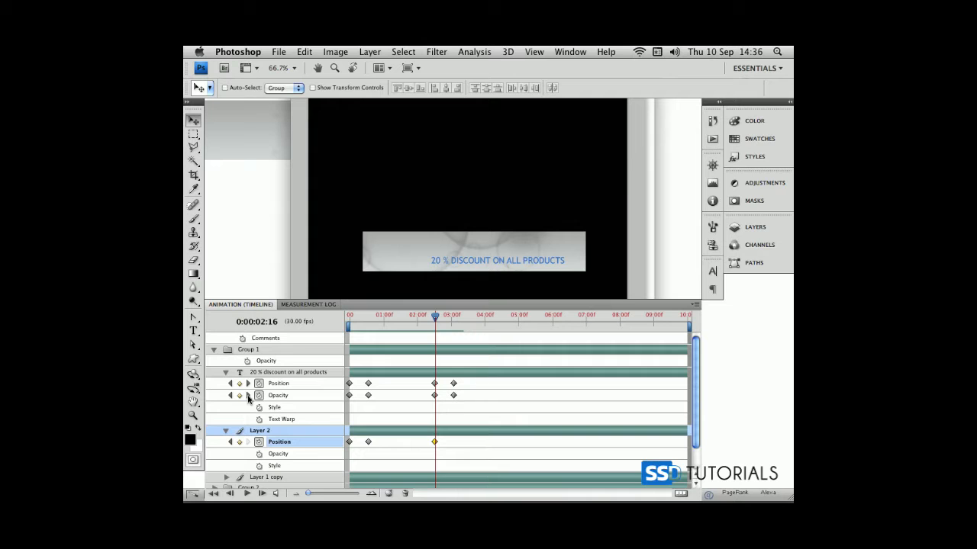
left_click(248, 396)
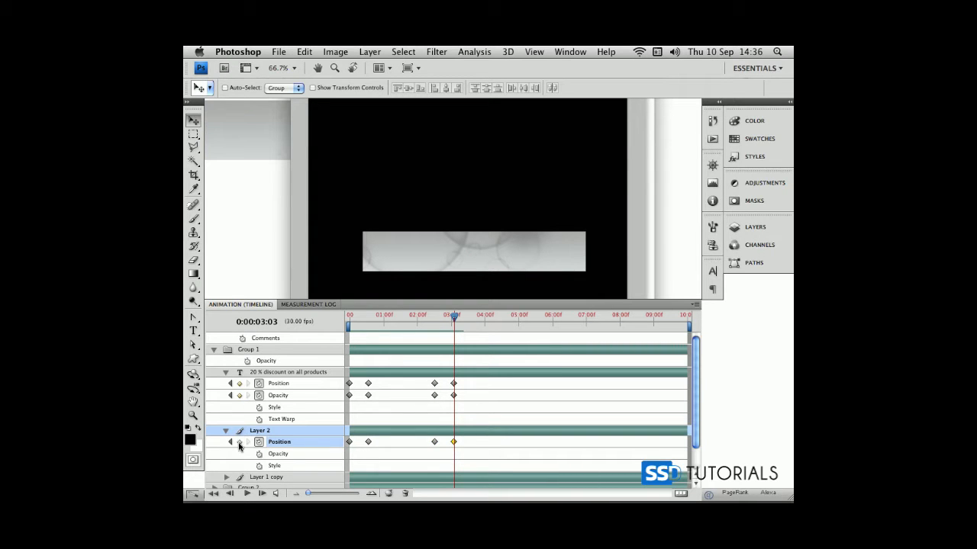
Shift Layer 2's smoke texture to the left at 0:00:00:00 and play back its entrance
left_click_drag(454, 315, 337, 326)
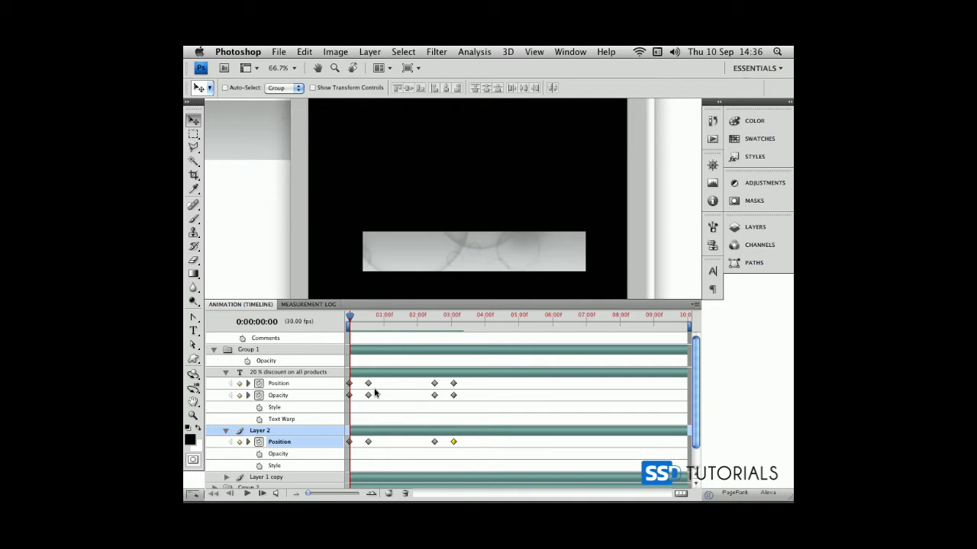
left_click(248, 441)
left_click_drag(368, 315, 348, 315)
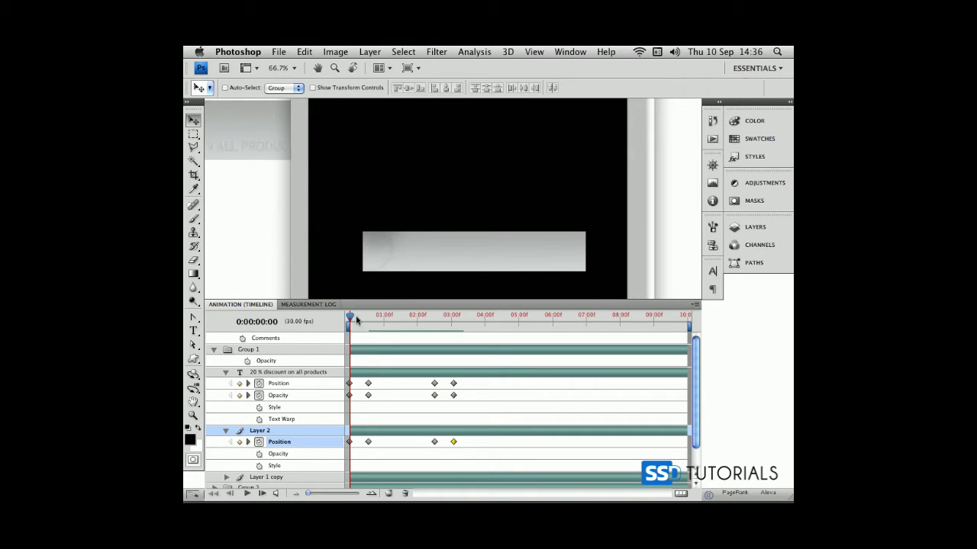
key("space")
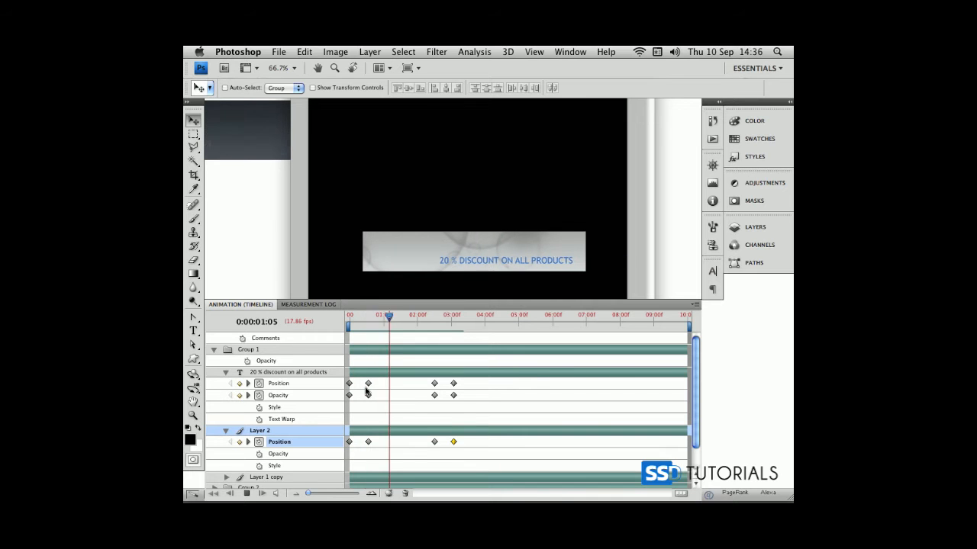
key("space")
Shift Layer 2's smoke texture slightly to the right at the 0:00:02:16 position keyframe and play back the drift
left_click_drag(407, 324, 433, 325)
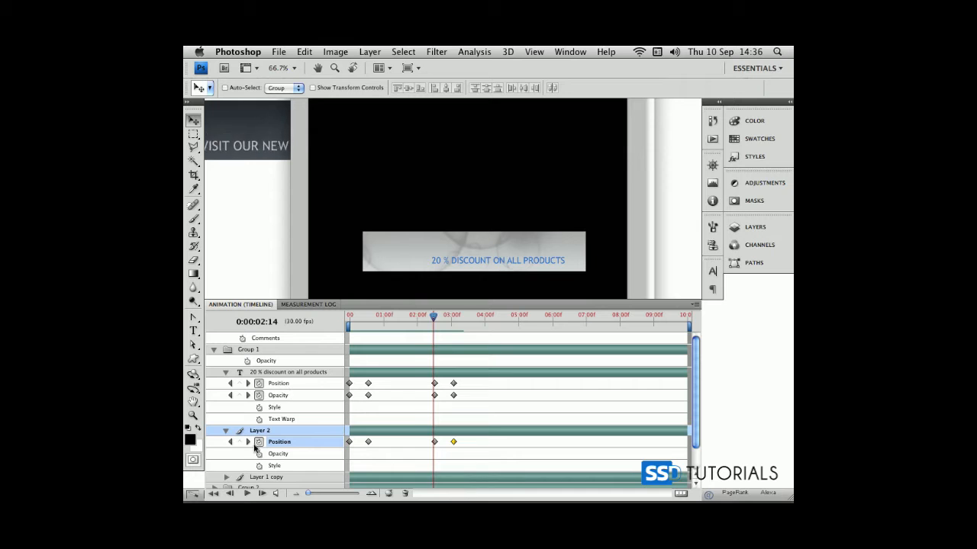
left_click(247, 442)
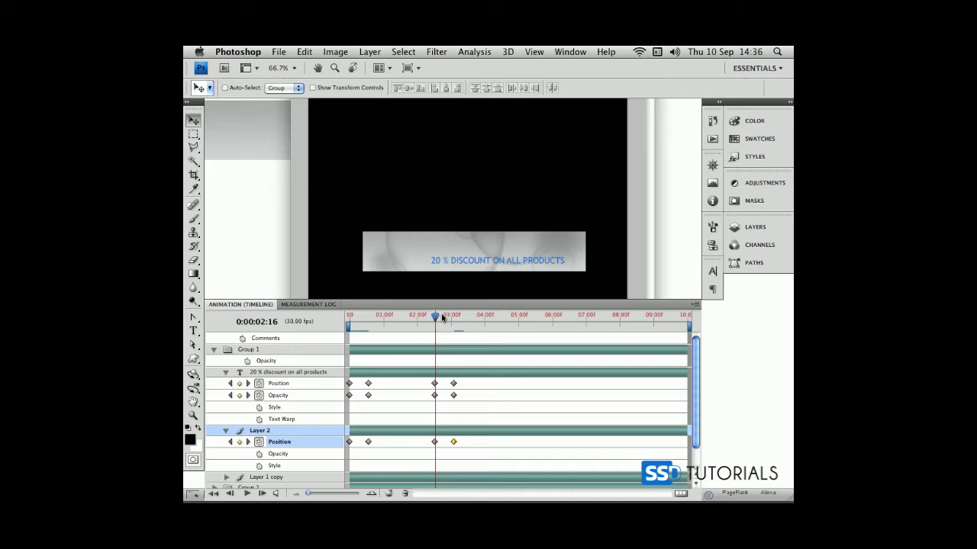
left_click_drag(431, 320, 353, 323)
key("space")
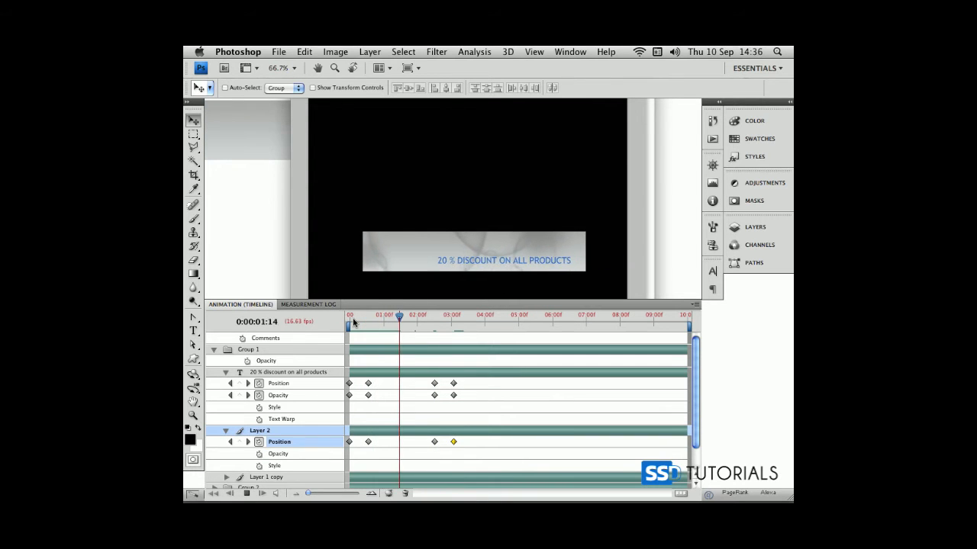
key("space")
Delete Layer 2's position keyframe at 0:00:03:03 and add a fresh one at the same time
mouse_move(436, 315)
left_mouse_down()
mouse_move(327, 318)
mouse_move(373, 317)
mouse_move(392, 327)
mouse_move(336, 327)
mouse_move(433, 329)
left_mouse_up()
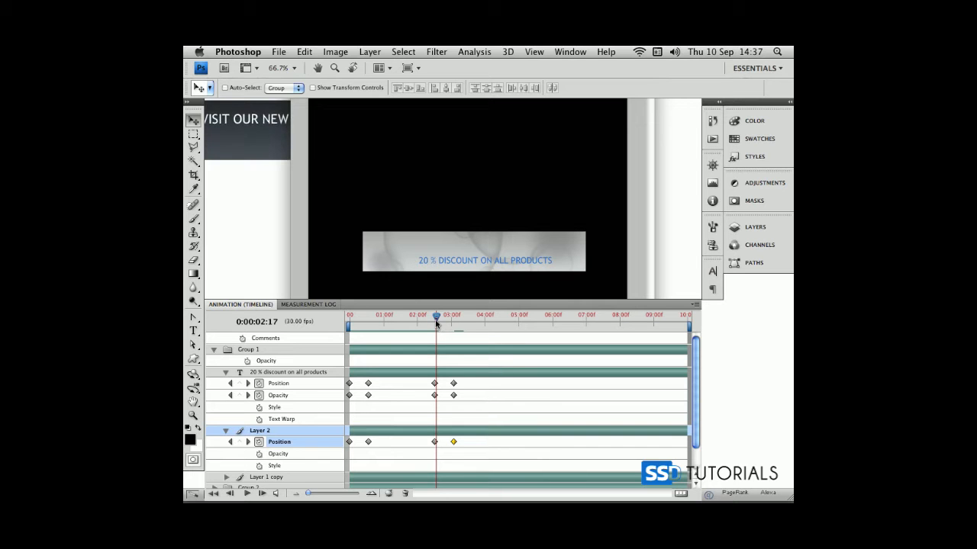
left_click(246, 443)
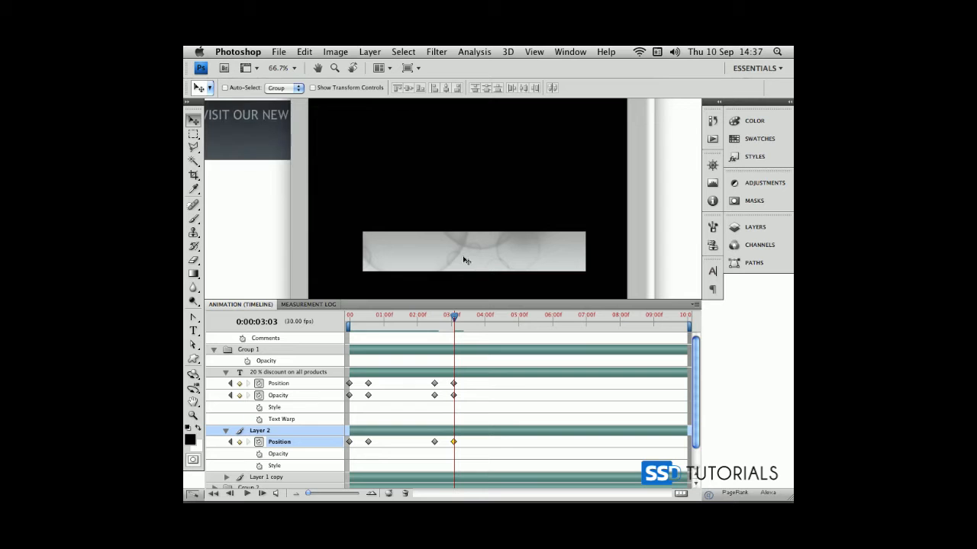
right_click(453, 442)
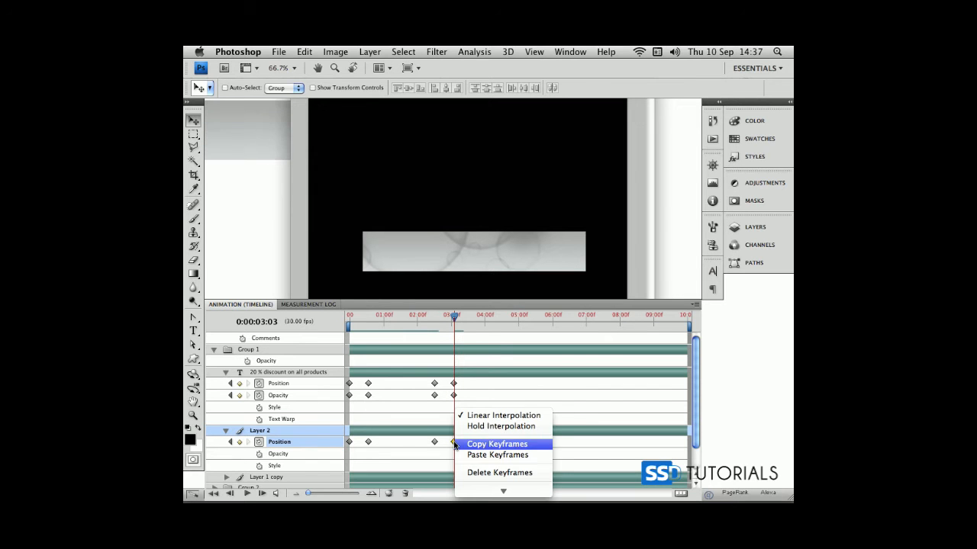
left_click(477, 474)
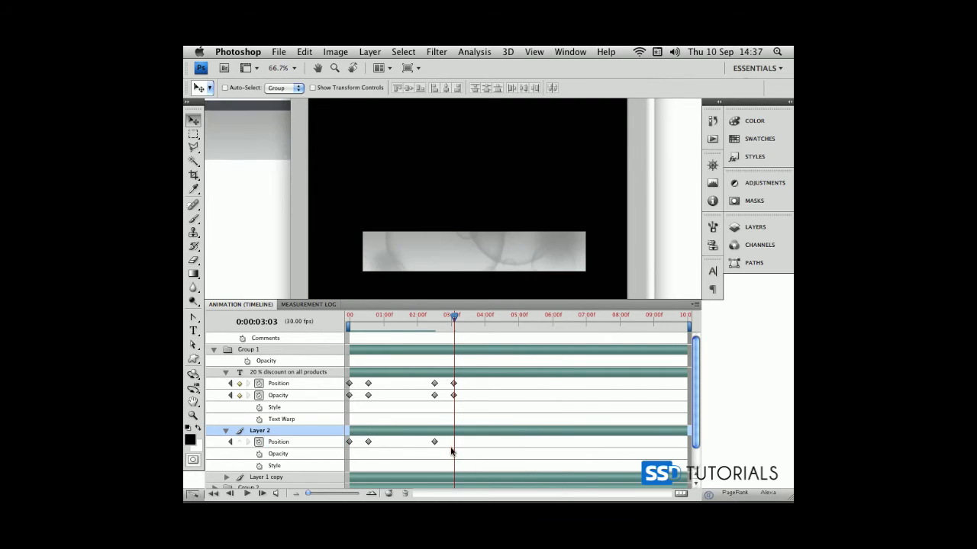
left_click(238, 442)
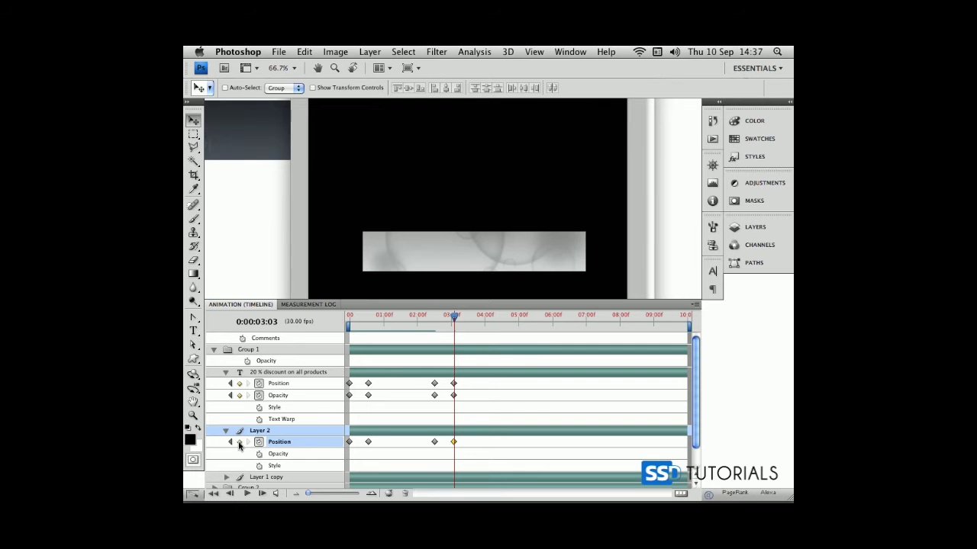
Move Layer 2's smoke texture out of the banner at 0:00:03:03 and play back the animation from the beginning
mouse_move(455, 325)
left_mouse_down()
mouse_move(428, 329)
mouse_move(451, 331)
left_mouse_up()
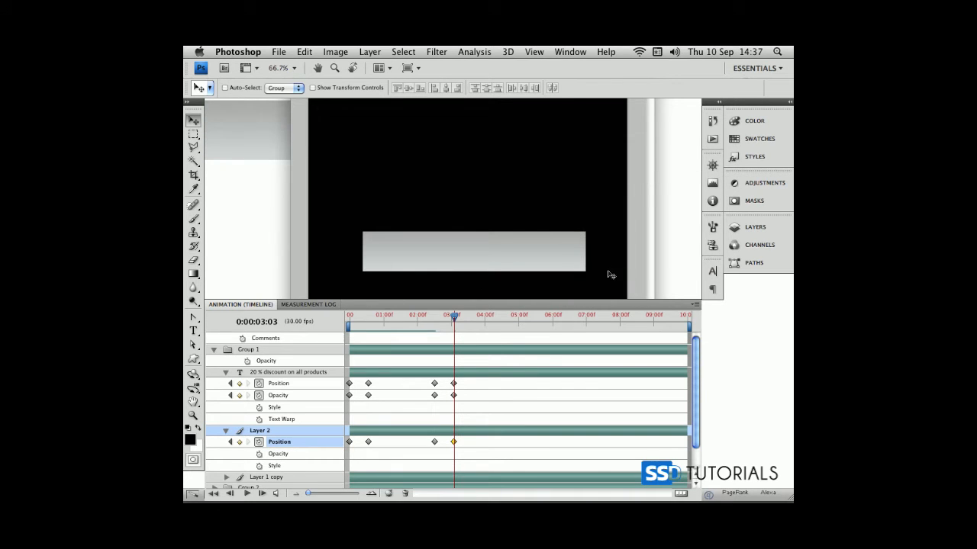
left_click_drag(454, 319, 283, 314)
key("space")
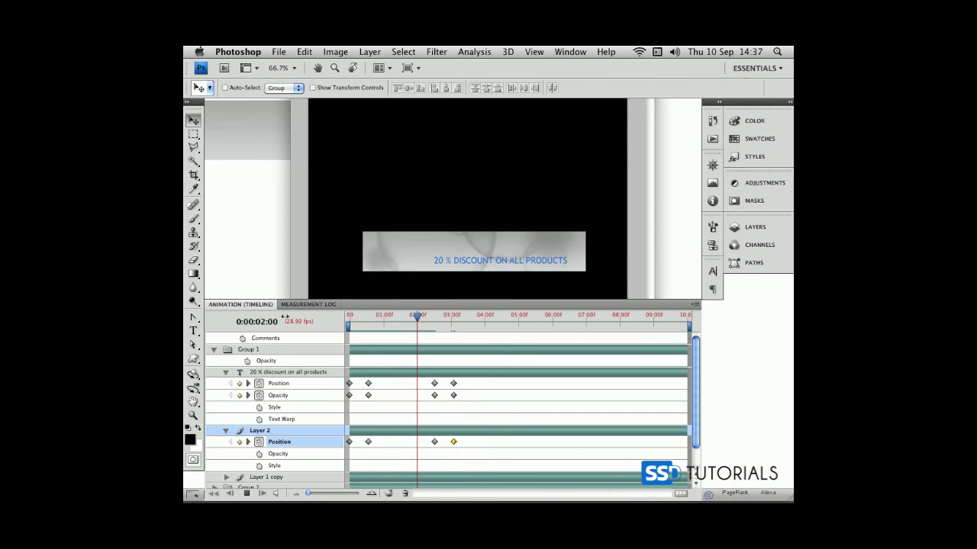
Add opacity keyframes to Layer 2 at 0:00:00:00, 0:00:00:17, 0:00:02:16 and 0:00:03:03, matching its position keyframes
key("space")
left_click_drag(472, 317, 322, 323)
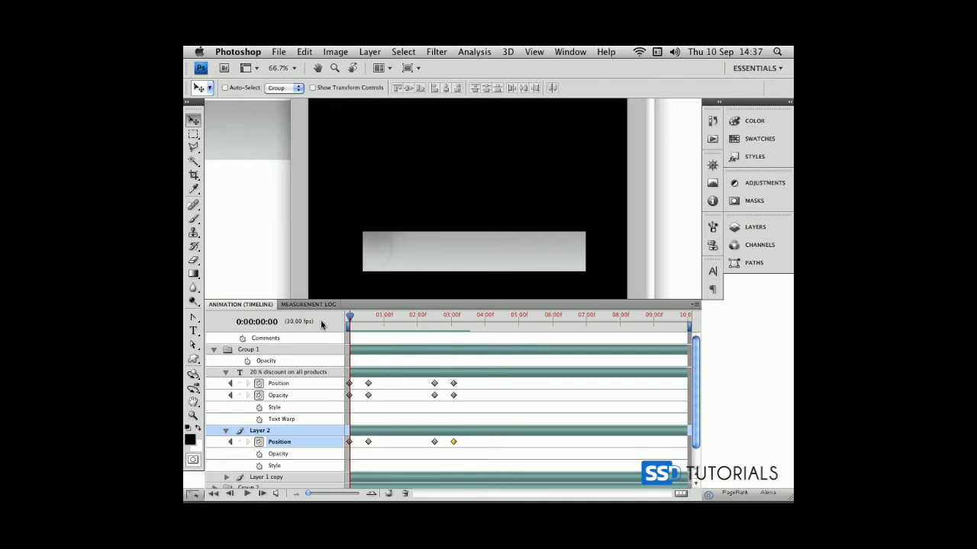
left_click(259, 454)
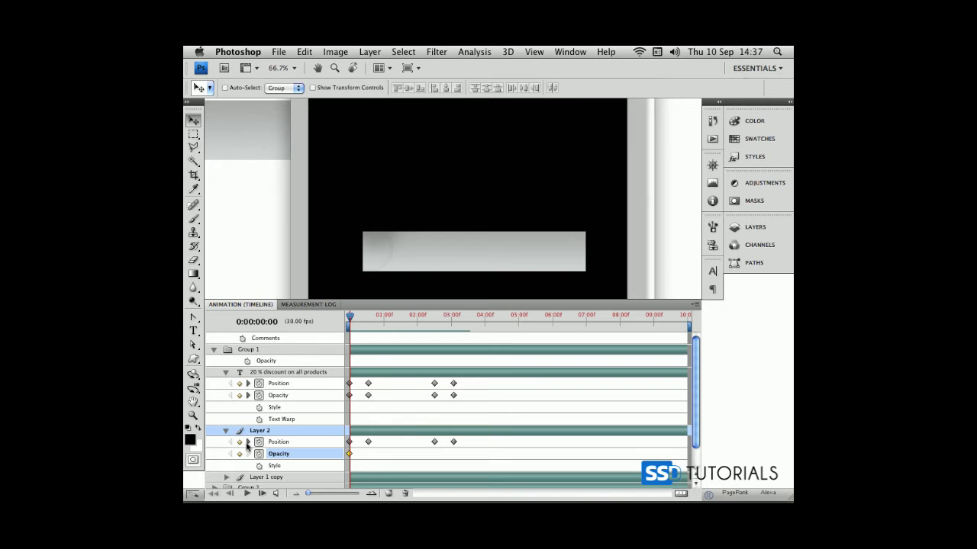
key("space")
left_click(239, 455)
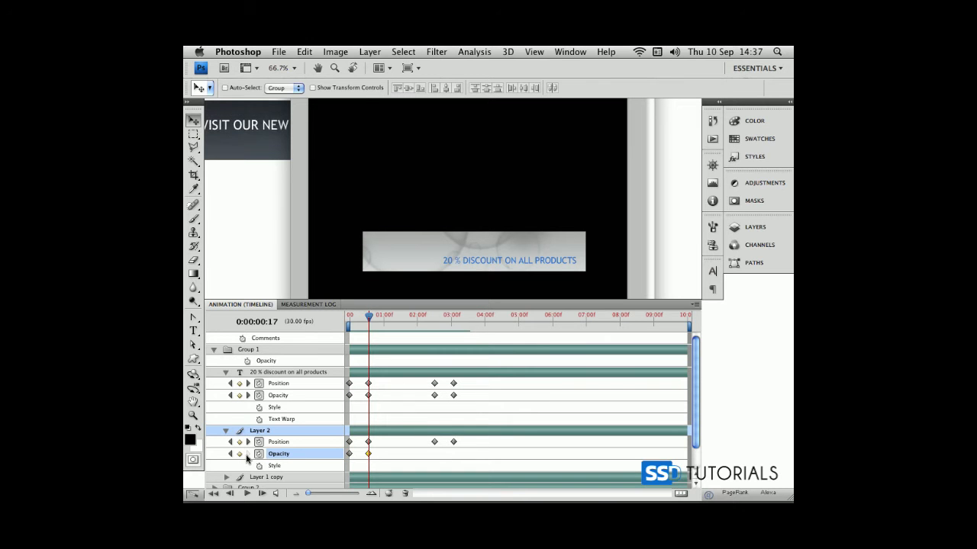
left_click(248, 443)
left_click(238, 454)
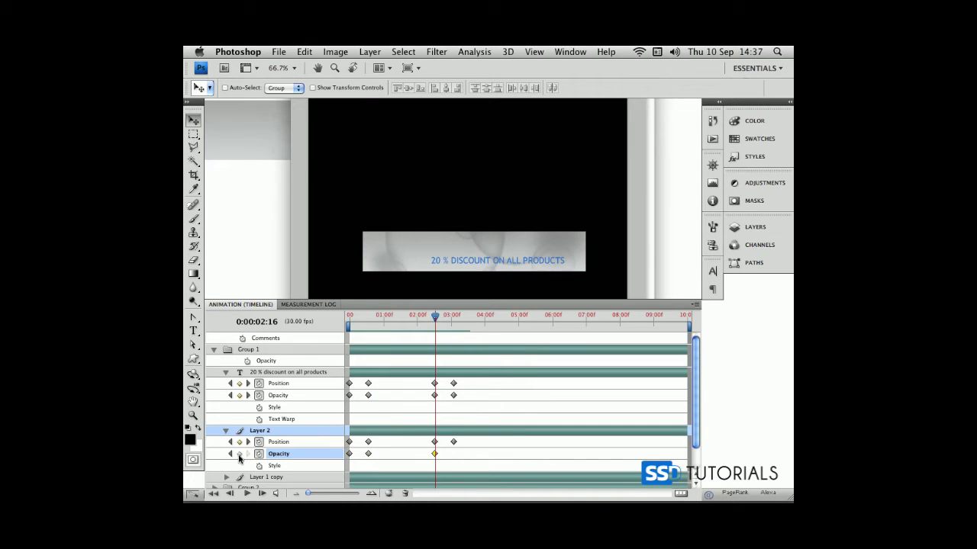
left_click(247, 442)
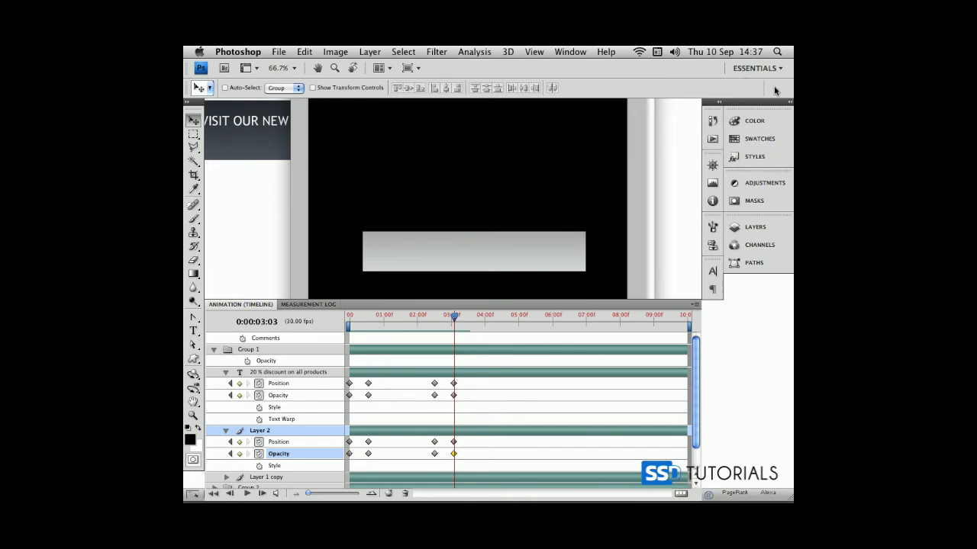
Set Layer 2's opacity to 0% at the 0:00:03:03 keyframe and fade the layer out at the 0:00:00:00 keyframe as well
left_click(756, 229)
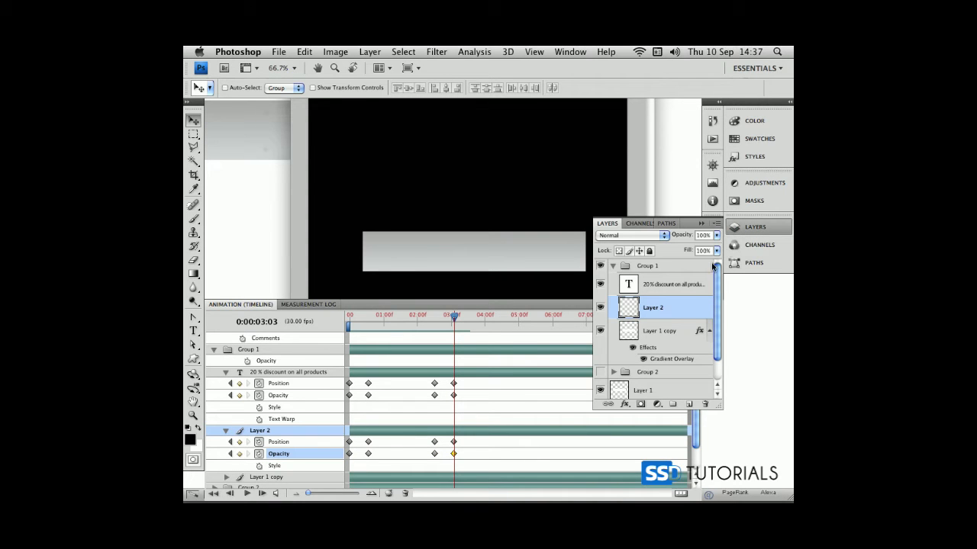
left_click_drag(715, 238, 520, 370)
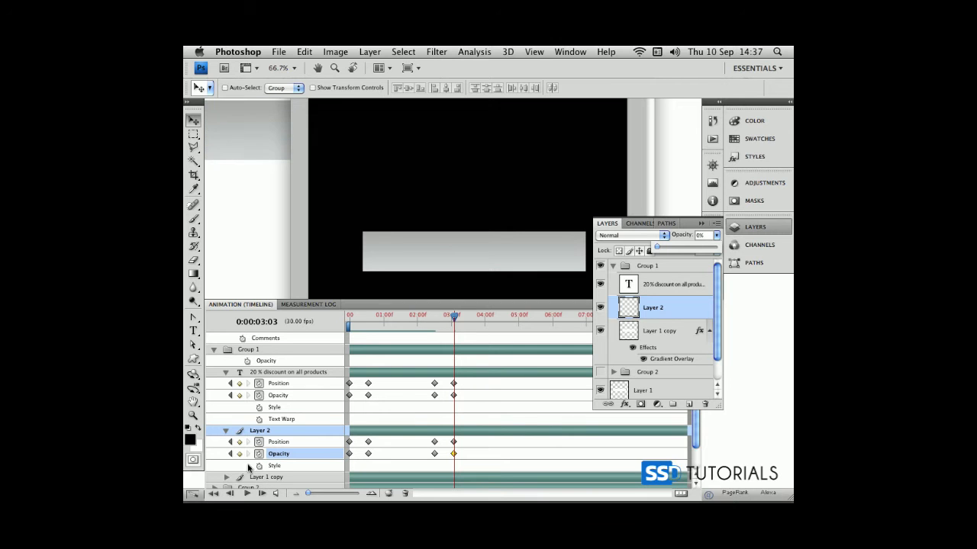
left_click(230, 454)
left_click(230, 454)
left_click(231, 454)
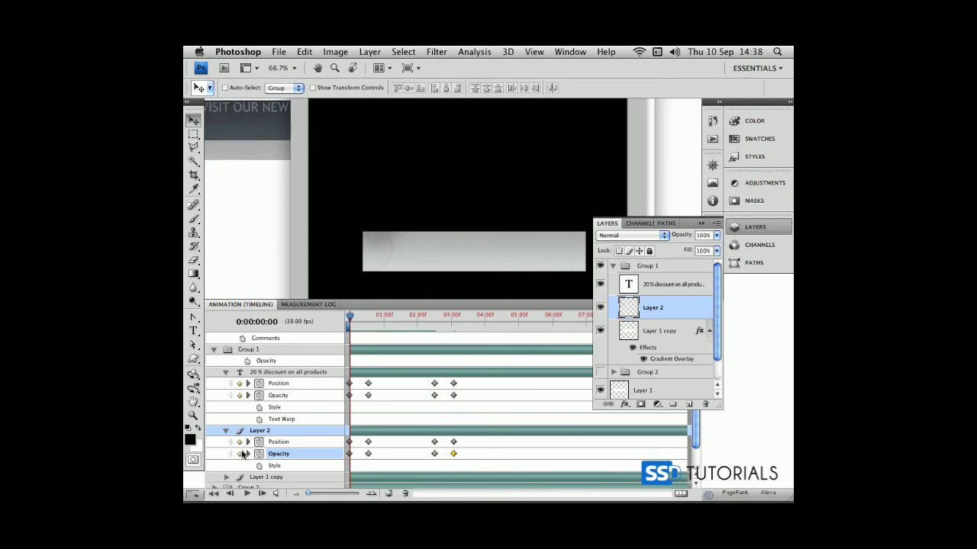
left_click(715, 238)
left_click_drag(712, 249, 615, 254)
Play back the animation to check Layer 2's fade in and fade out
left_click(356, 318)
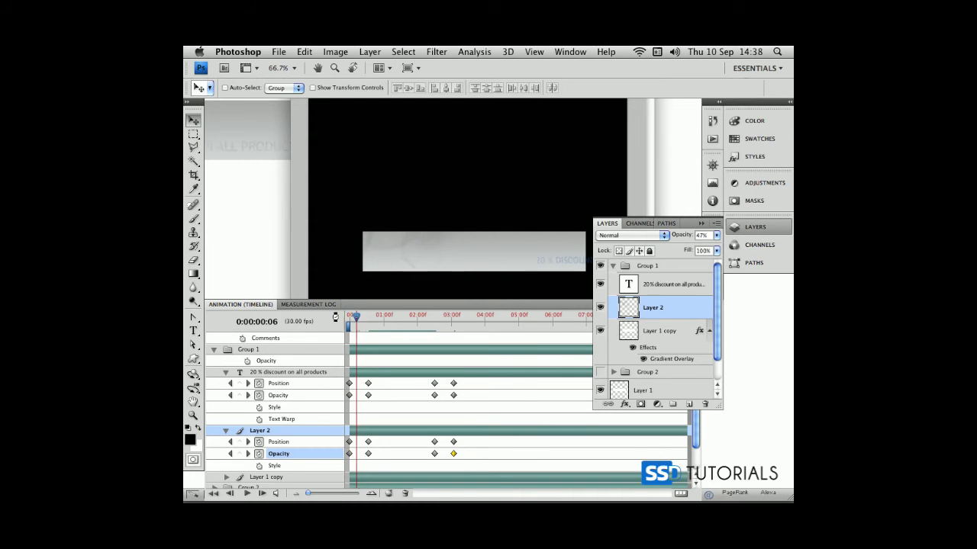
key("space")
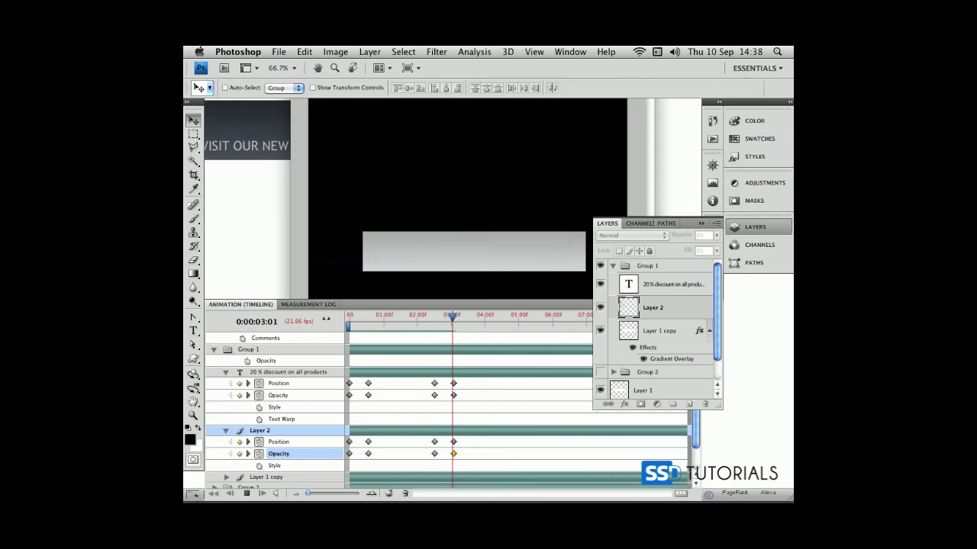
key("space")
left_click(698, 224)
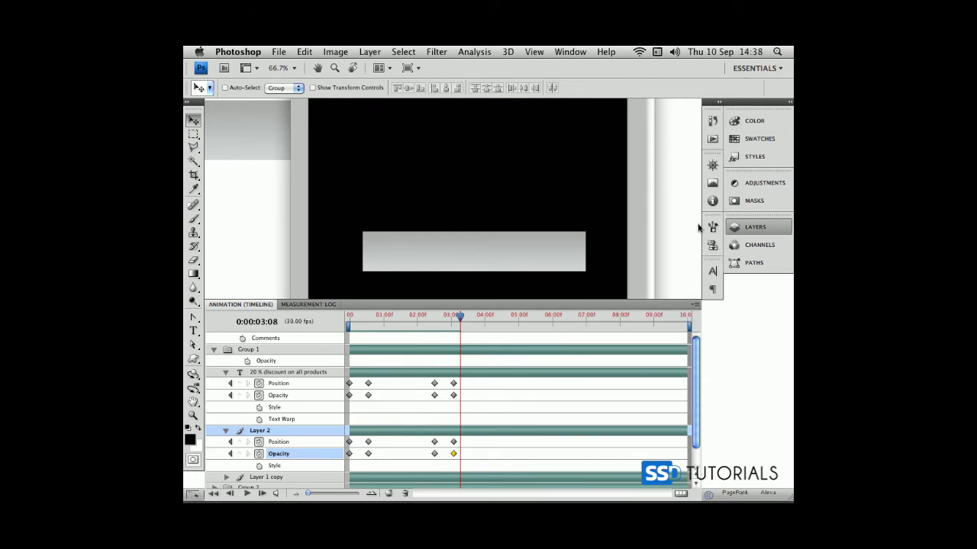
Add a position keyframe to Layer 1 copy at 0:00:03:03, aligned with Layer 2's last keyframes
left_click(225, 431)
left_click(225, 373)
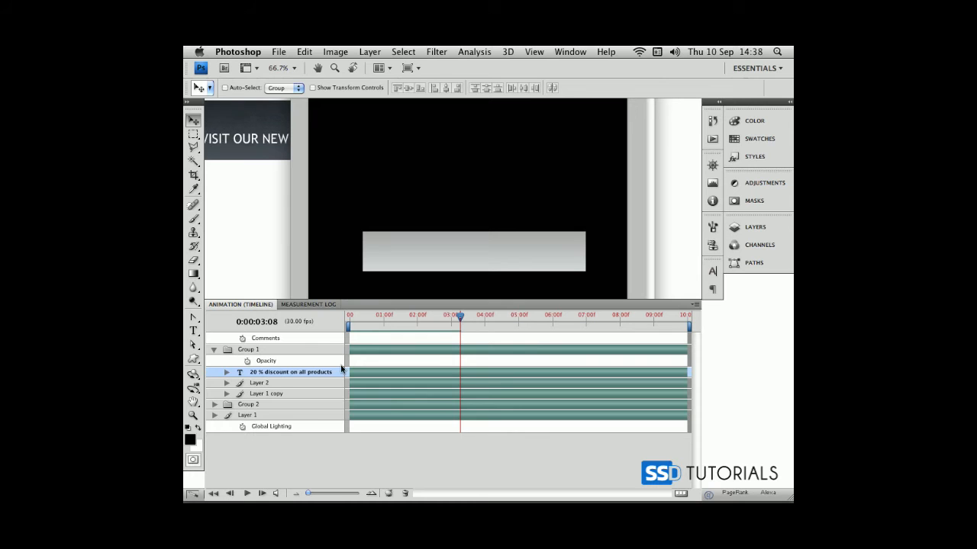
left_click(226, 393)
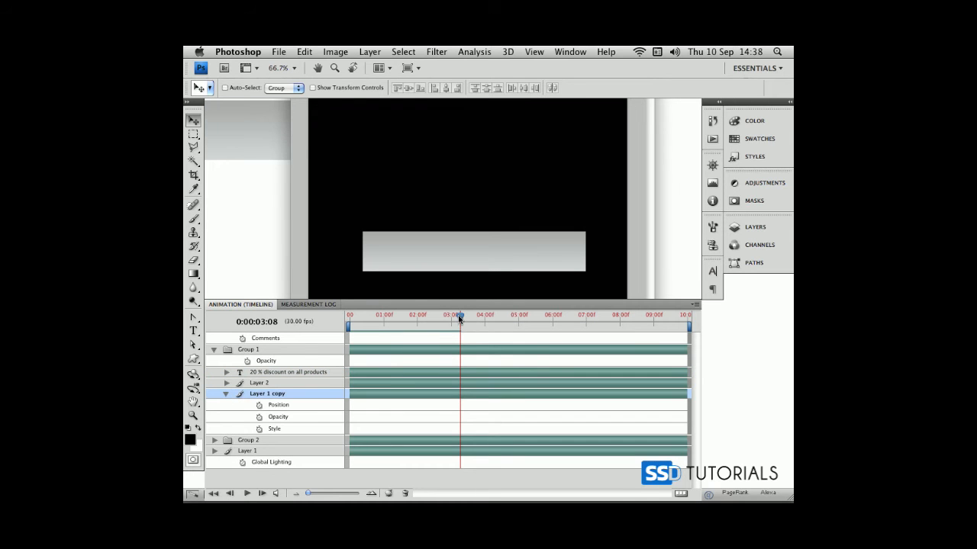
left_click(226, 394)
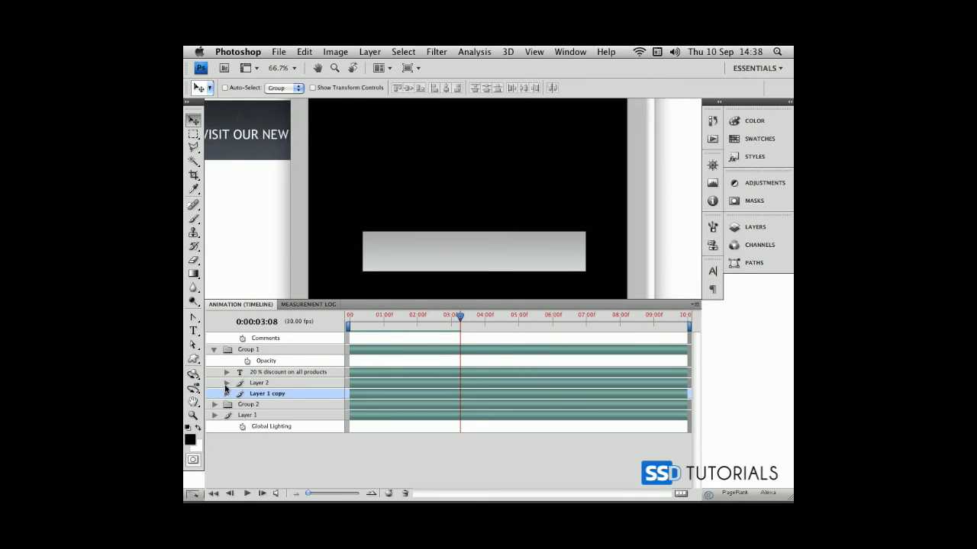
left_click(226, 383)
left_click_drag(449, 317, 452, 319)
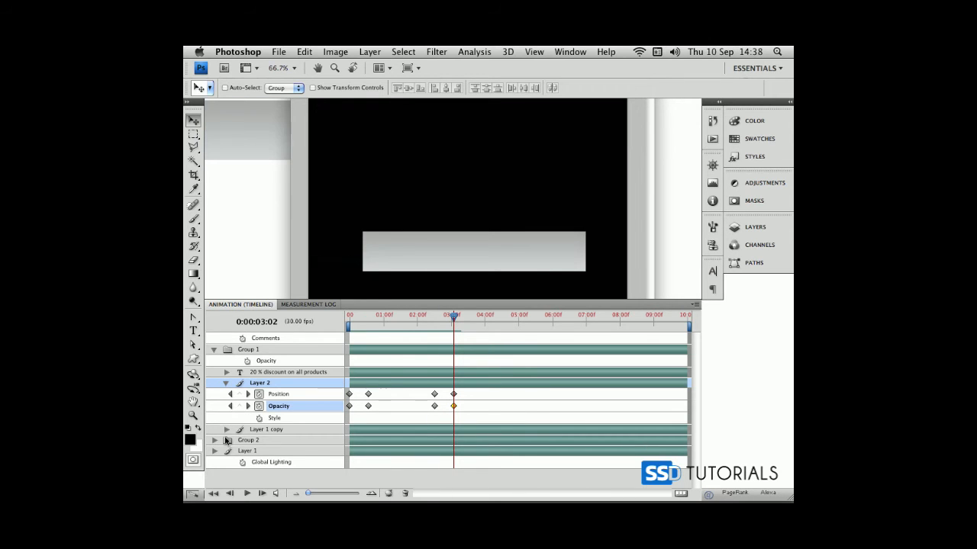
left_click(226, 430)
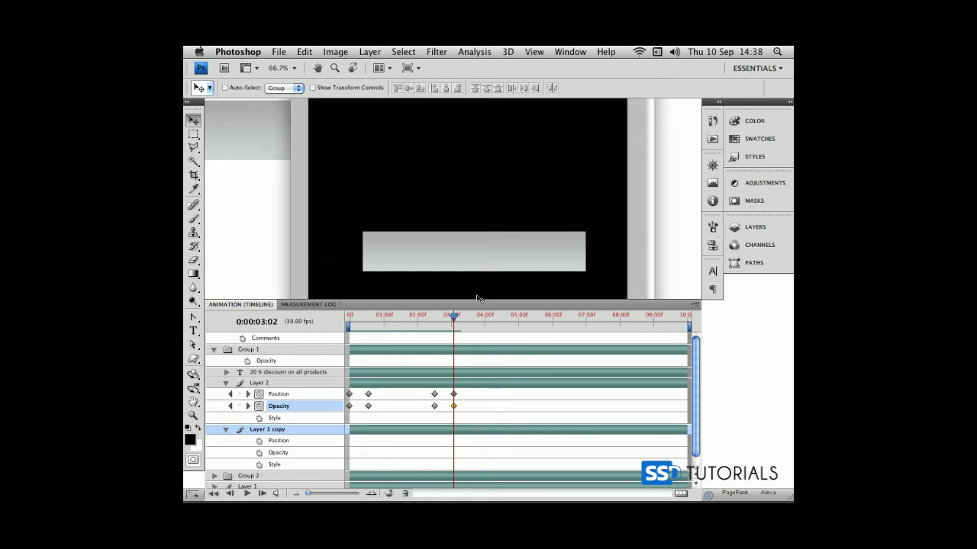
left_click_drag(452, 319, 454, 319)
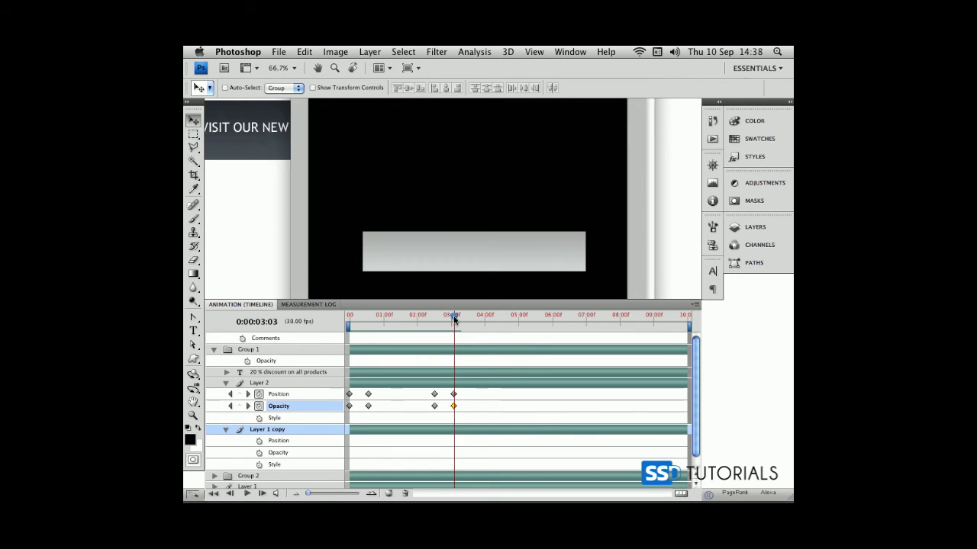
left_click(259, 443)
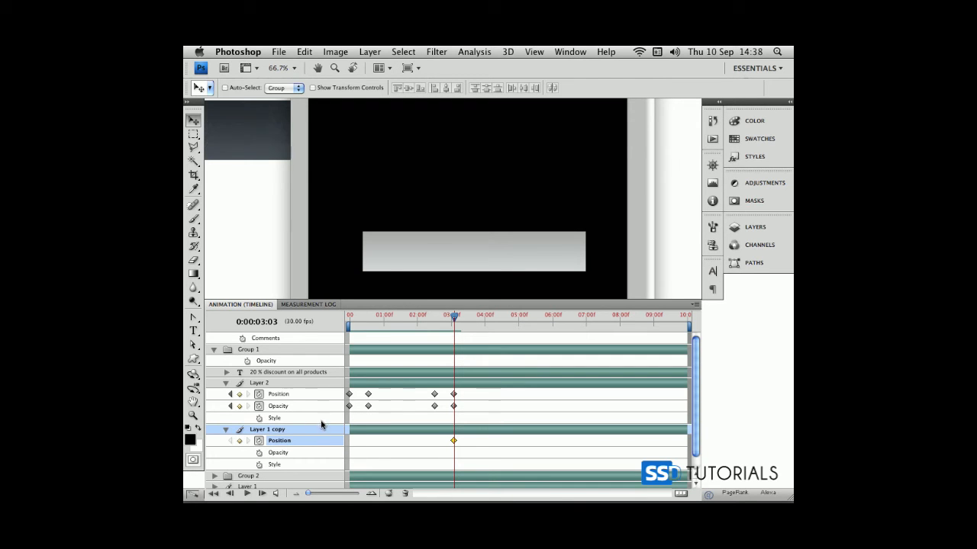
Add a position keyframe to Layer 1 copy at 0:00:03:19, move its gray background down below the banner and play back the animation
left_click_drag(454, 317, 472, 318)
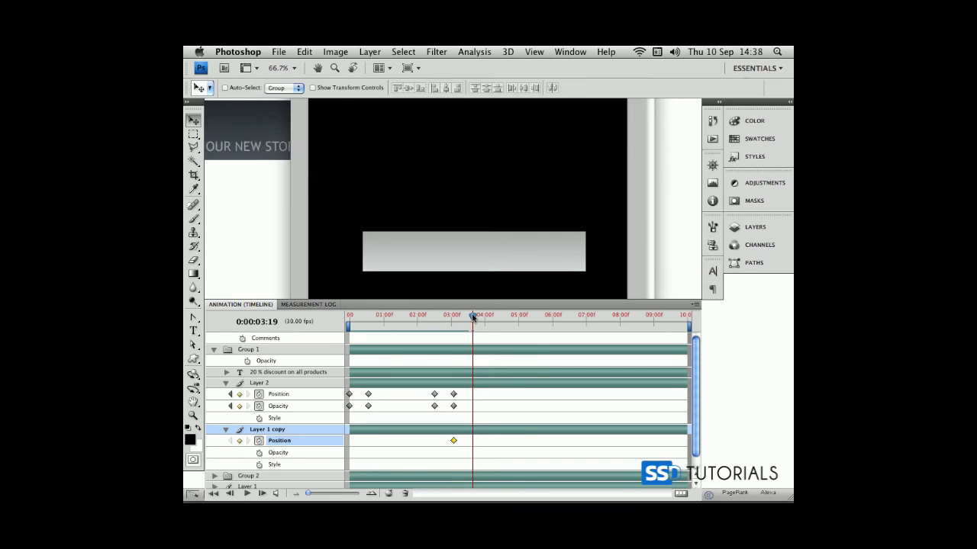
left_click(237, 442)
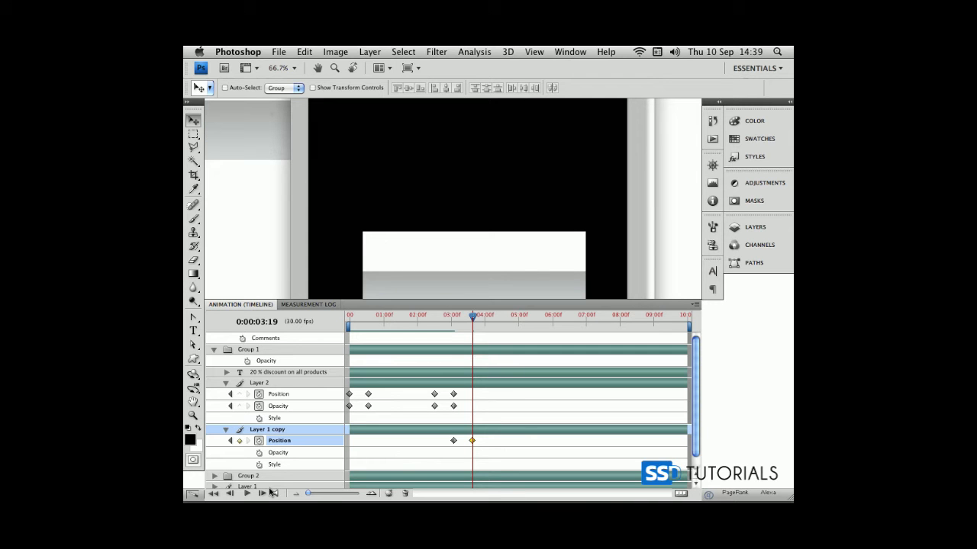
left_click_drag(473, 316, 324, 320)
key("space")
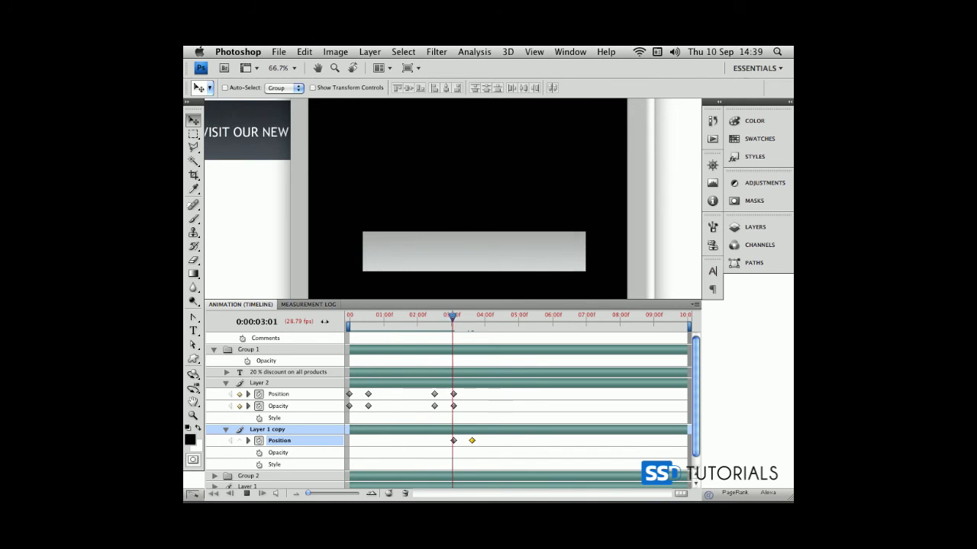
key("space")
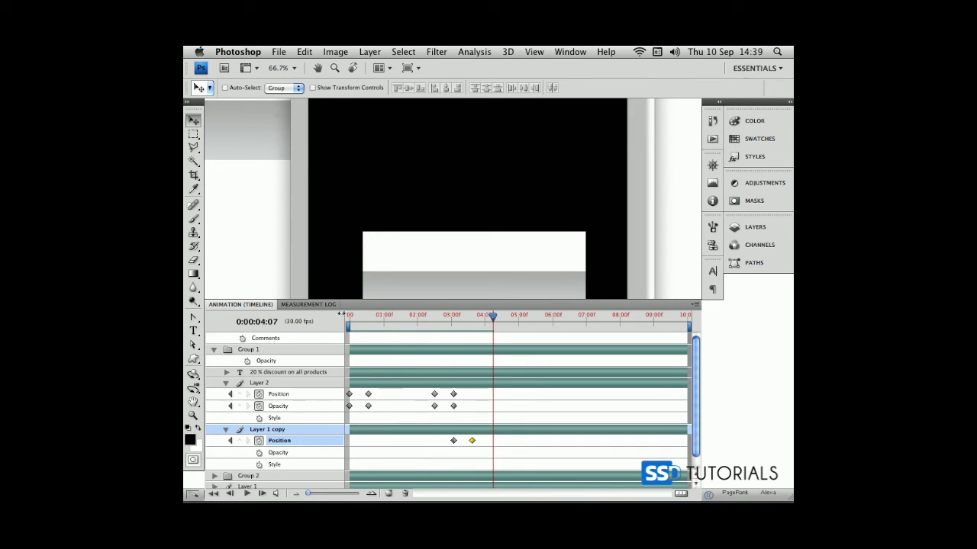
Collapse Group 1 in the timeline and expand Group 2's Layer 1 copy 2 to show its animation properties
left_click(226, 382)
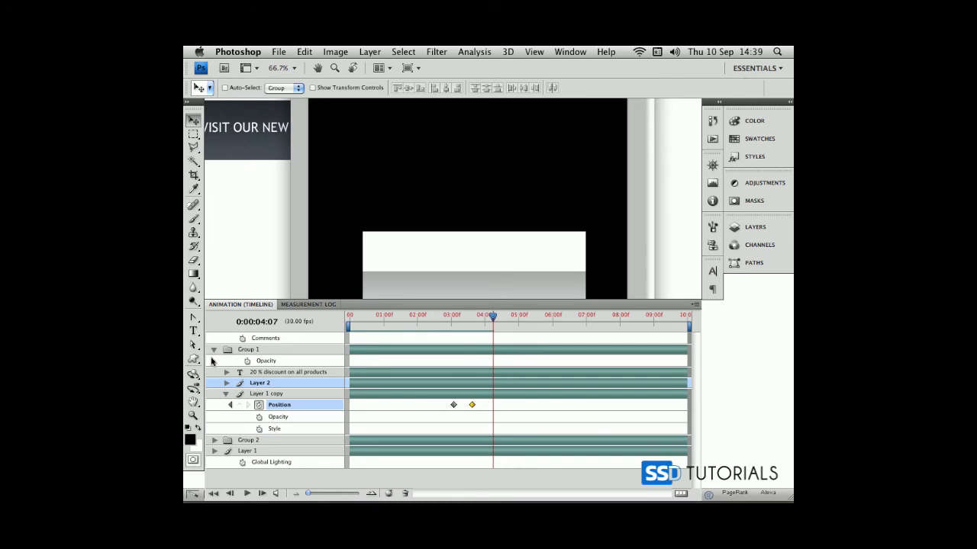
left_click(213, 350)
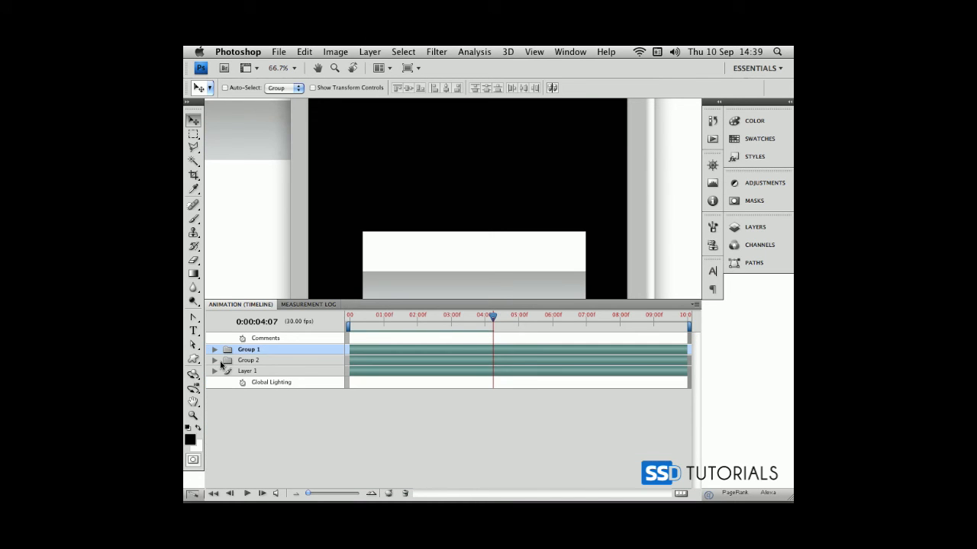
left_click(214, 360)
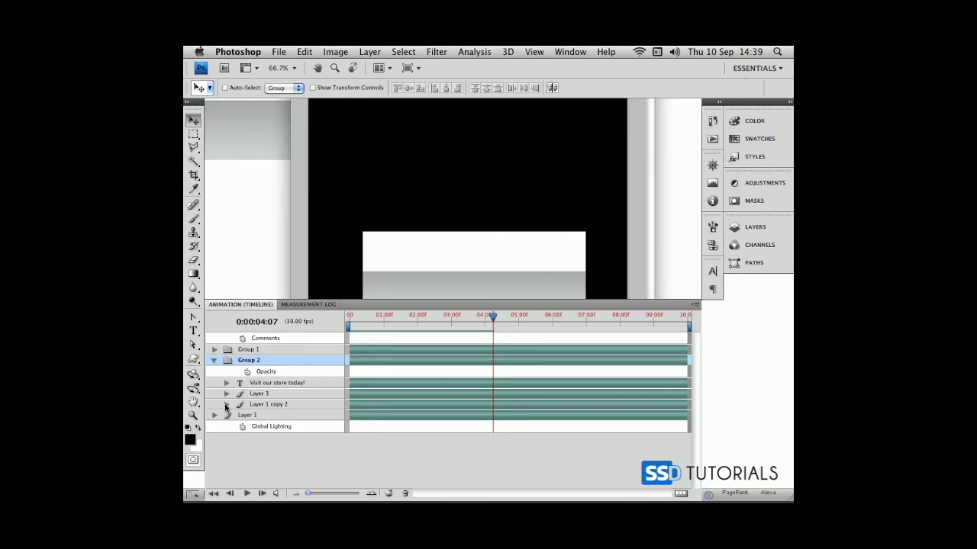
left_click(227, 404)
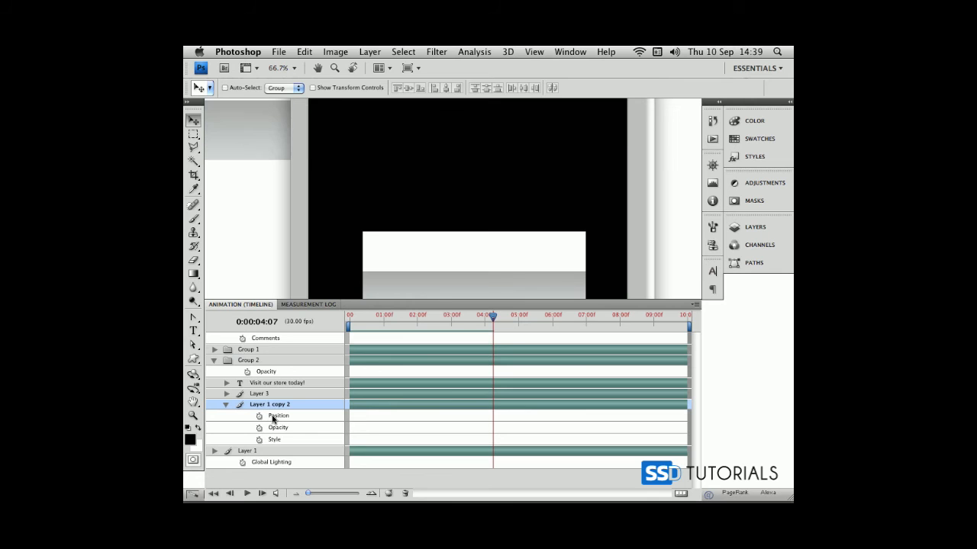
Add position keyframes to Layer 1 copy 2 at 0:00:03:03 and 0:00:03:19, aligned with Layer 1 copy's position keyframes
left_click(214, 350)
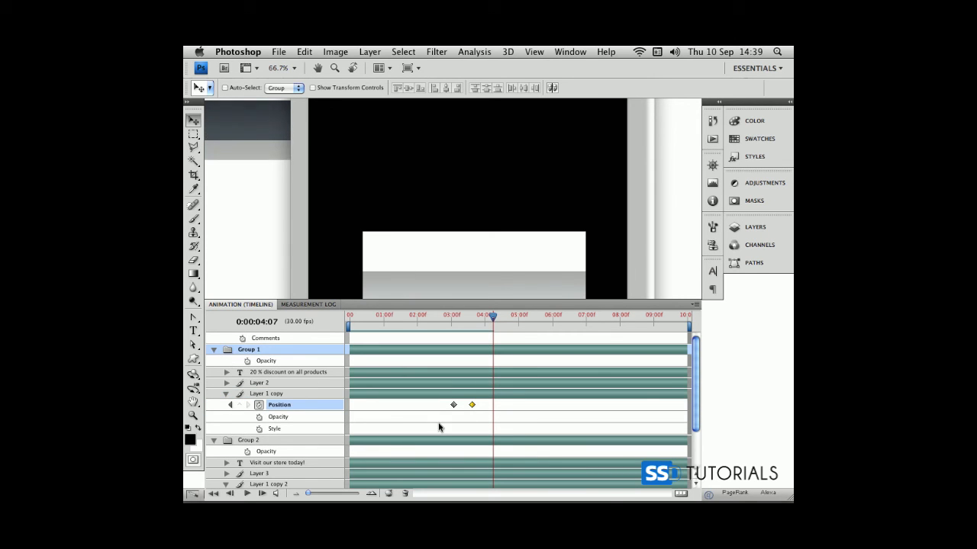
left_click(231, 405)
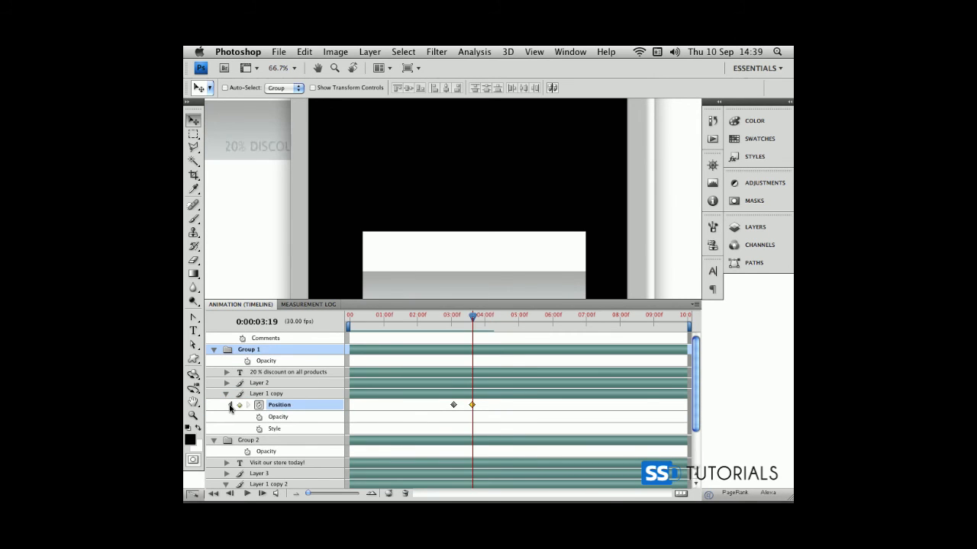
left_click(230, 405)
scroll(412, 412, "down", 2)
scroll(393, 413, "down", 1)
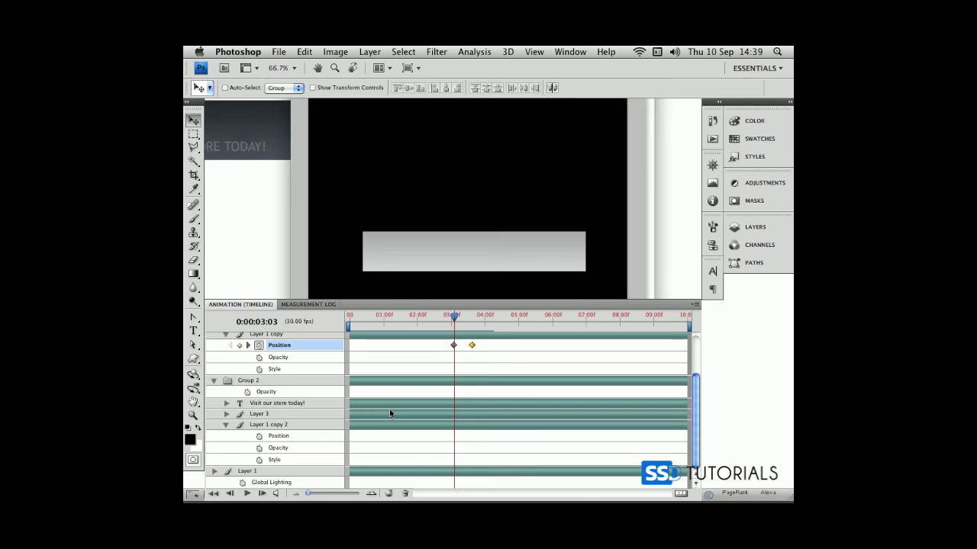
left_click(258, 437)
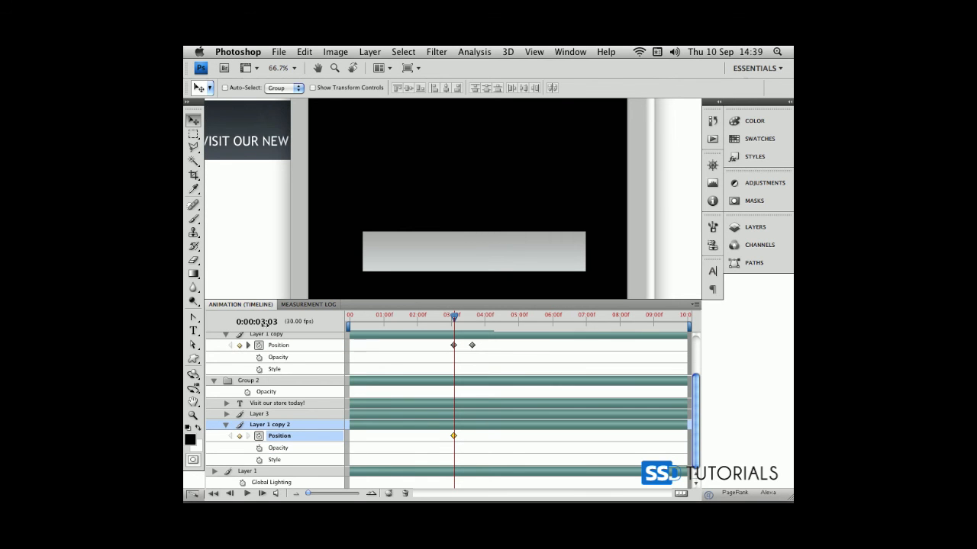
left_click(247, 346)
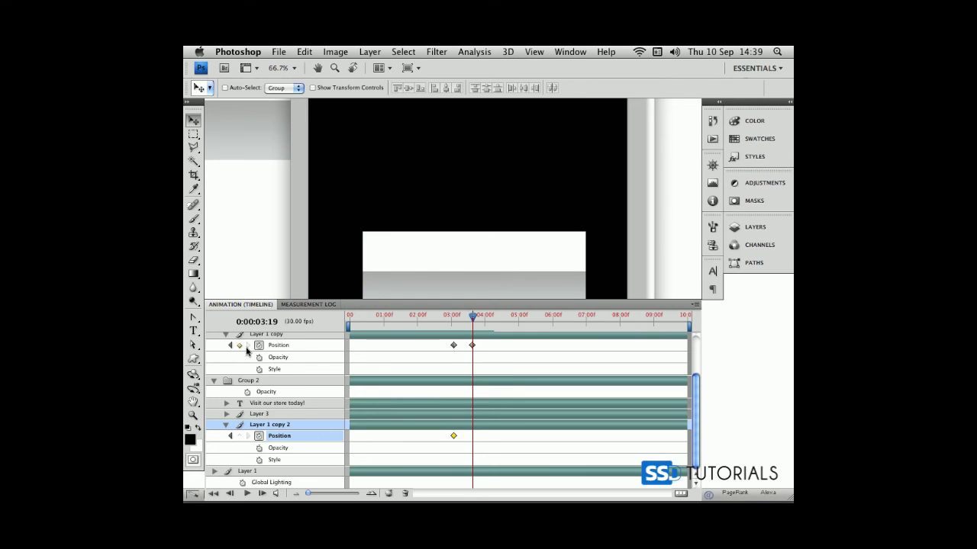
left_click(239, 438)
mouse_move(319, 502)
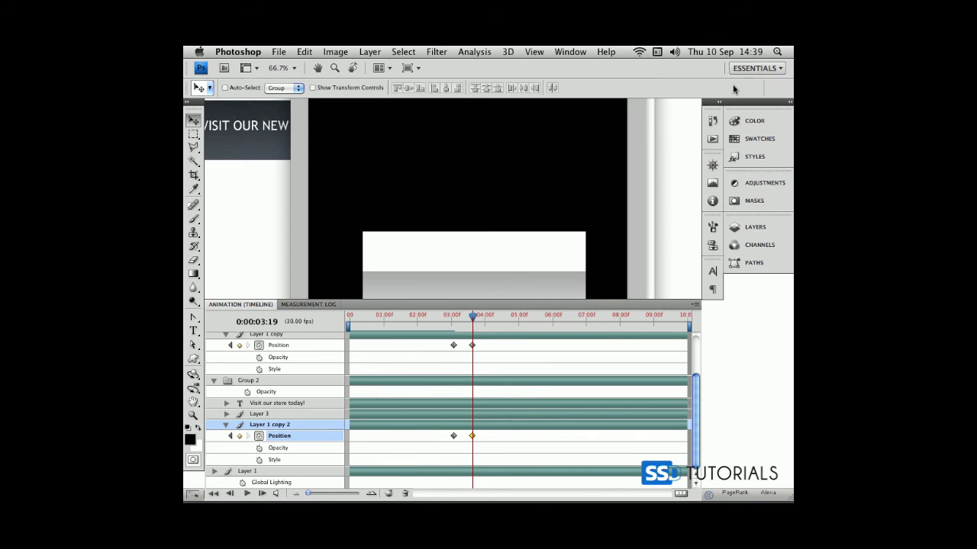
Make Group 2 visible and move the whole group up so its dark background sits directly above the gray one
left_click(734, 229)
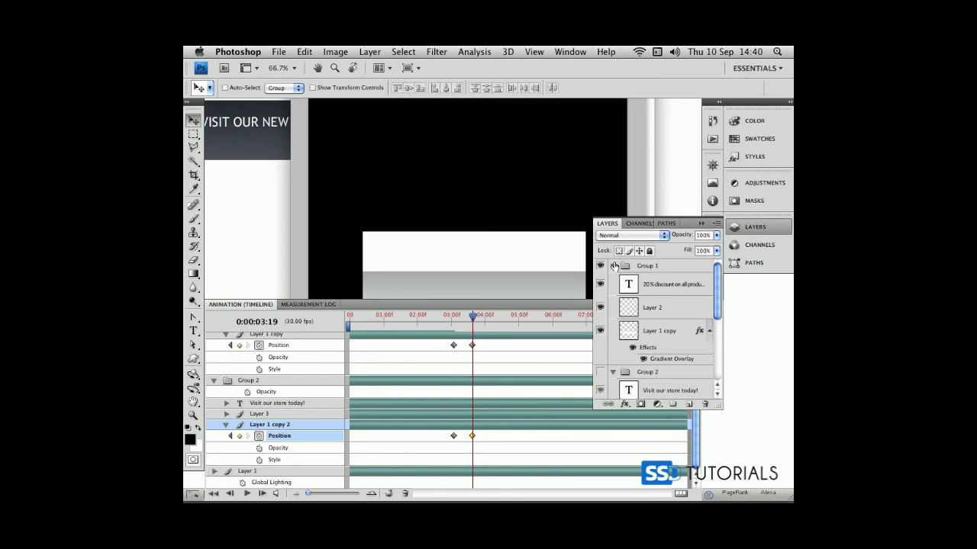
left_click(601, 281)
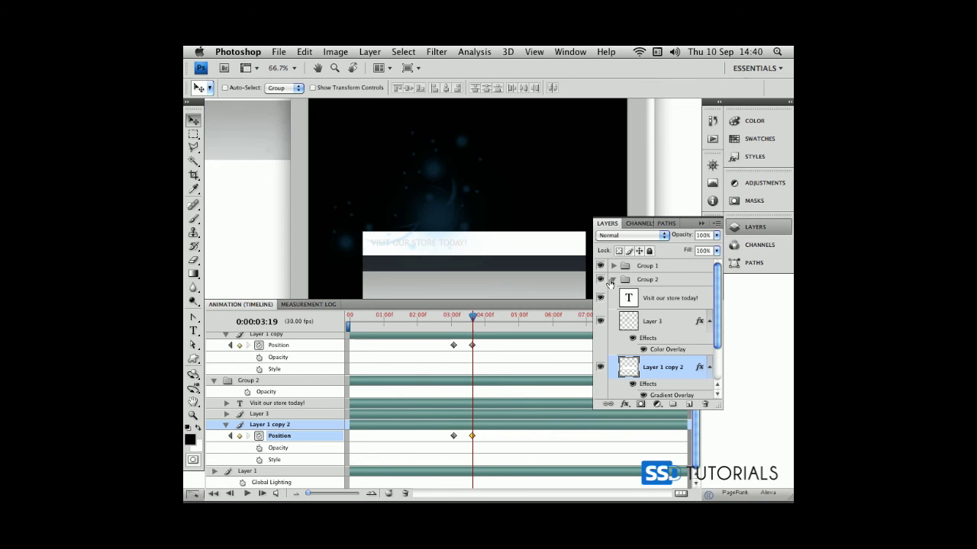
left_click(630, 282)
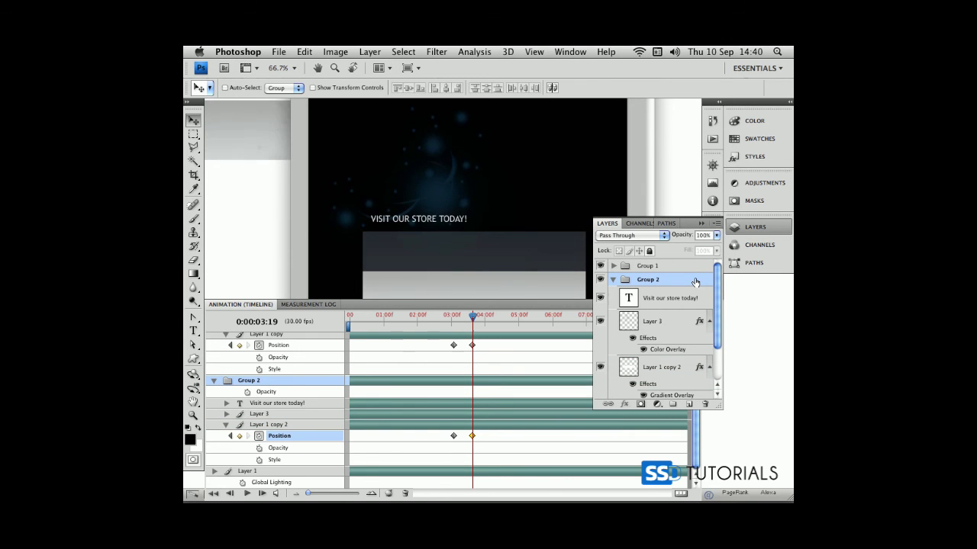
left_click(701, 224)
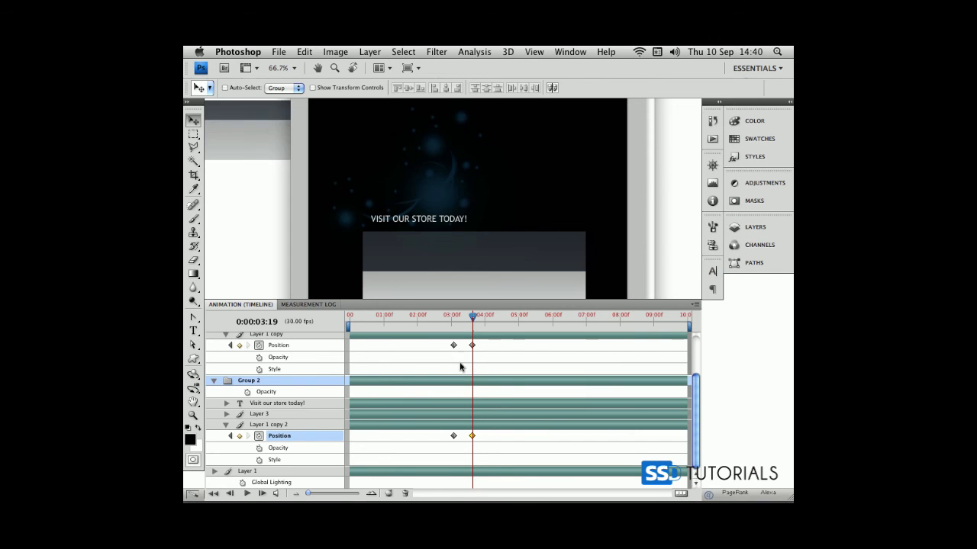
Scrub around 0:00:03:19 to check the transition and remove all of Layer 1 copy 2's position keyframes
mouse_move(472, 315)
left_mouse_down()
mouse_move(445, 315)
mouse_move(484, 314)
mouse_move(437, 310)
mouse_move(473, 310)
left_mouse_up()
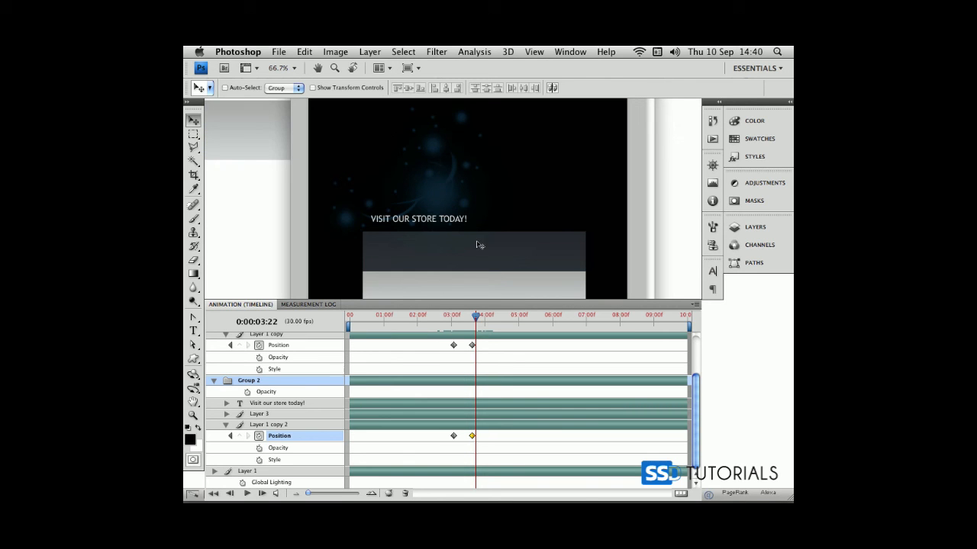
left_click(259, 438)
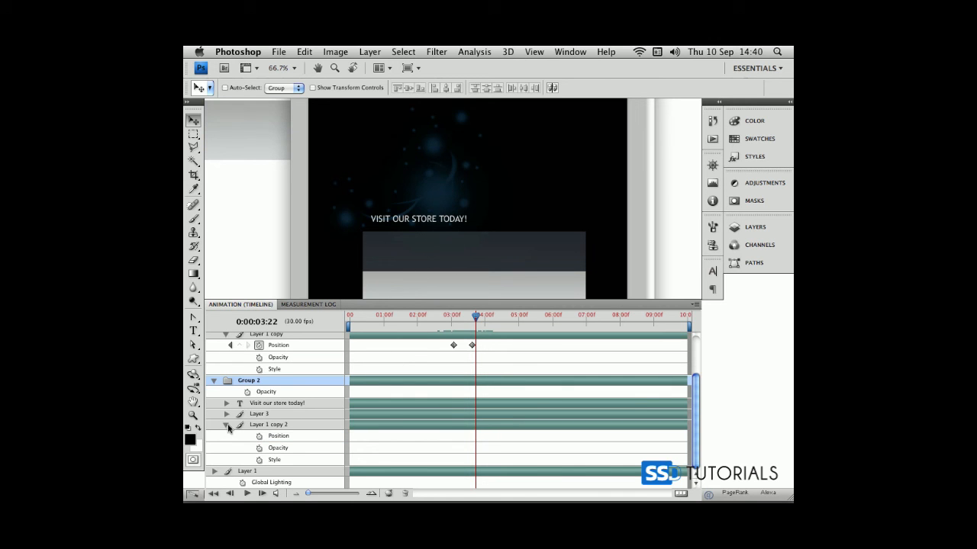